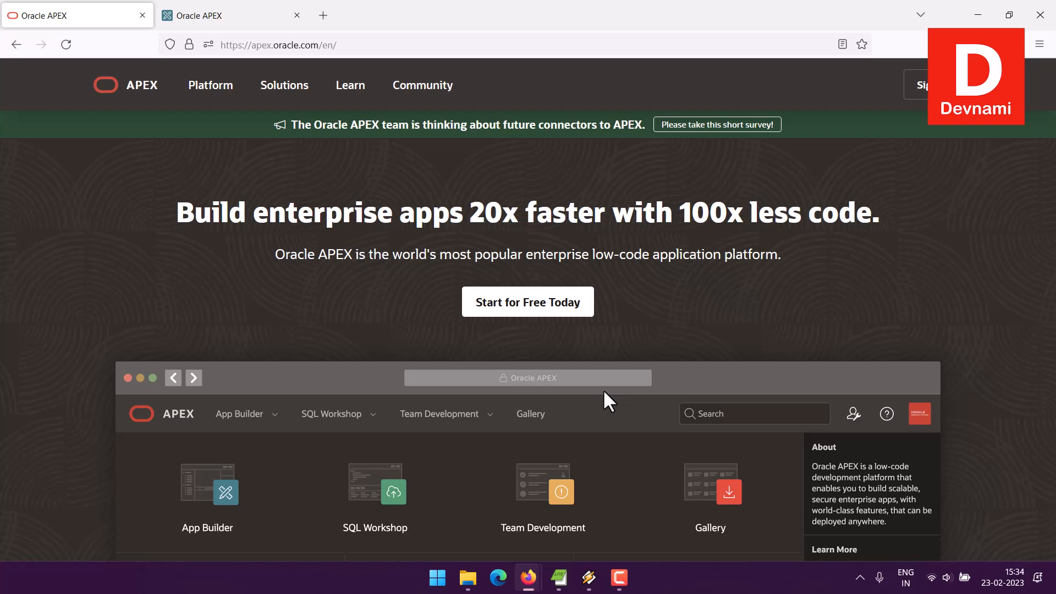
# - Open the free workspace request form from the Getting Started page
pyautogui.click(495, 310)
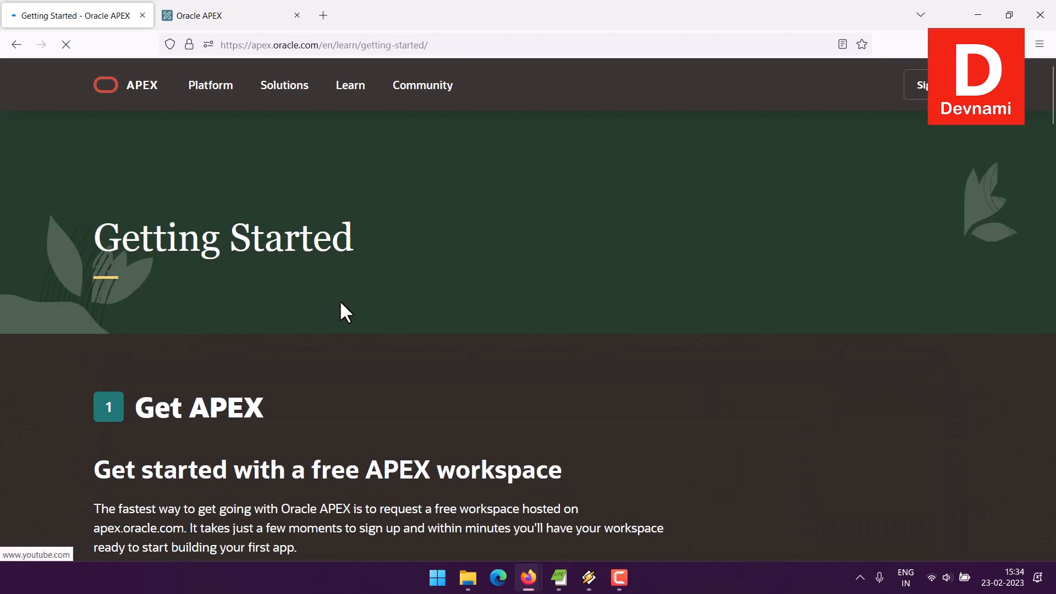
pyautogui.scroll(-5, 339, 304)
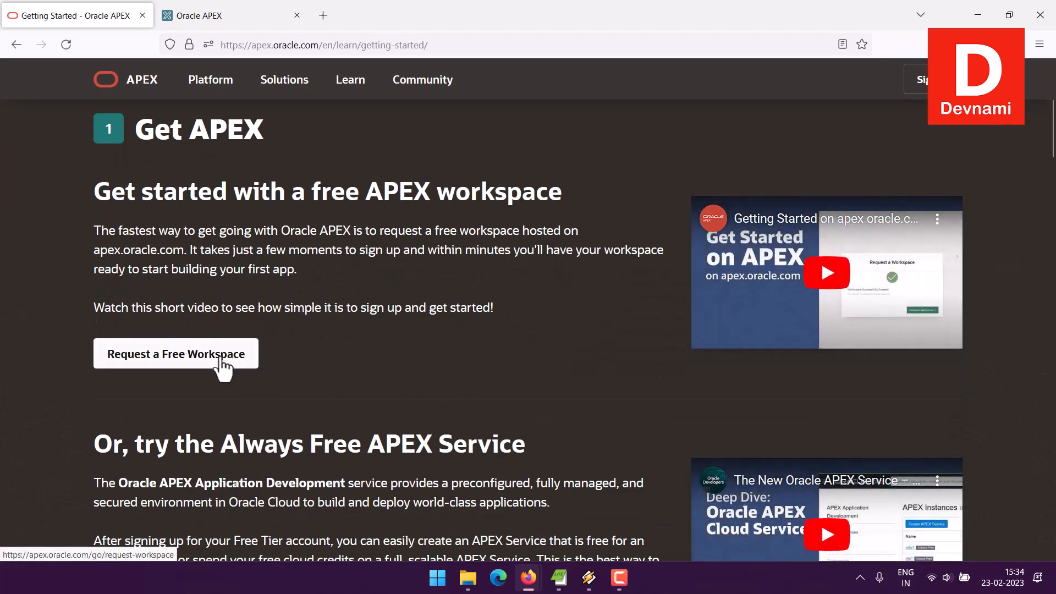
pyautogui.click(223, 361)
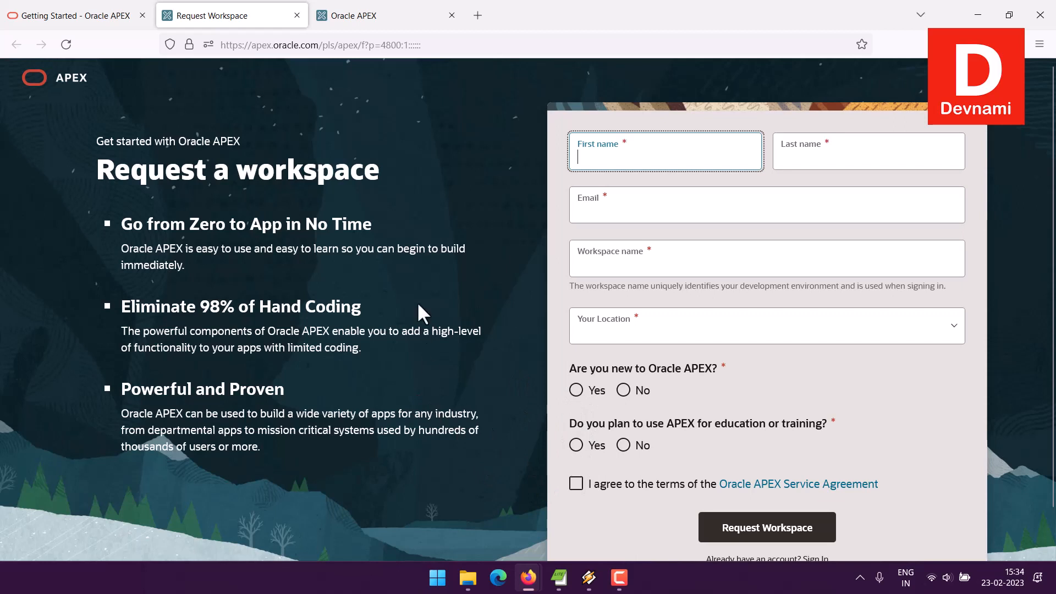
# - Switch to the existing APEX workspace session and open App Builder, signing in to the devnami workspace with the account password
pyautogui.click(364, 20)
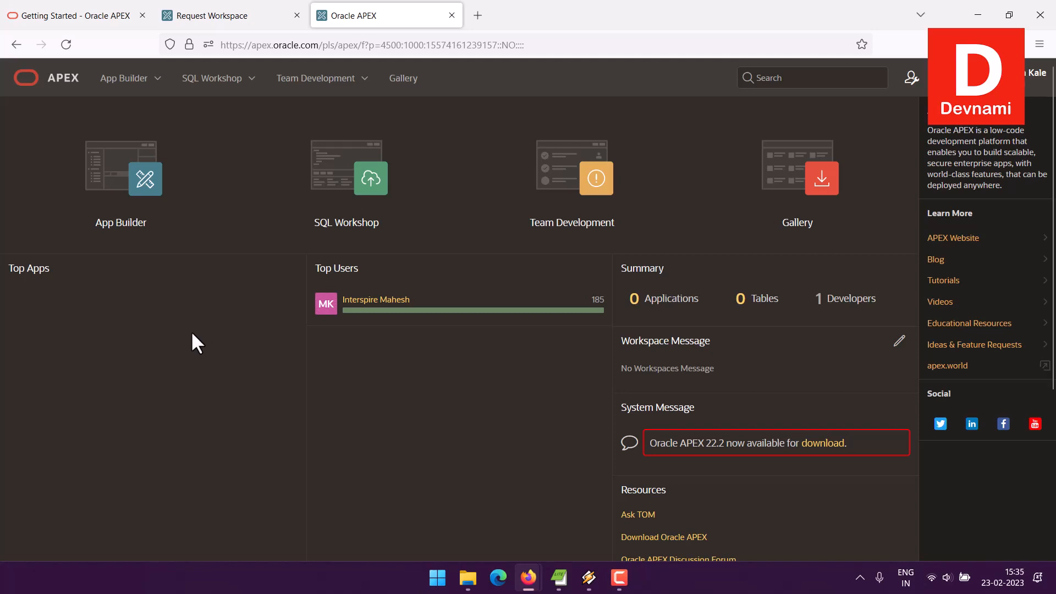
pyautogui.click(8, 243)
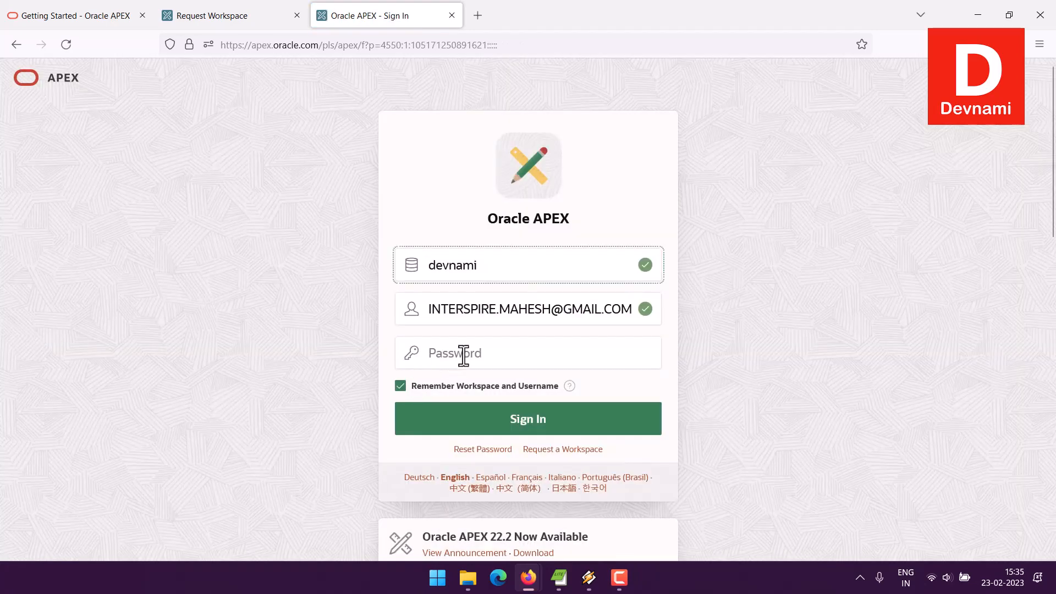
pyautogui.click(463, 355)
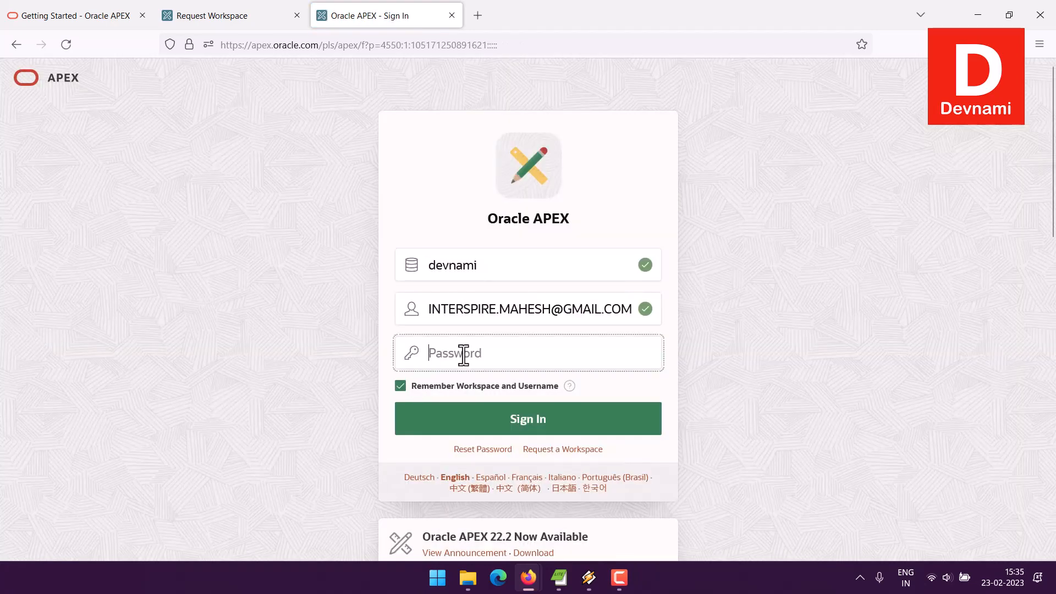
pyautogui.write('*********')
pyautogui.press('Return')
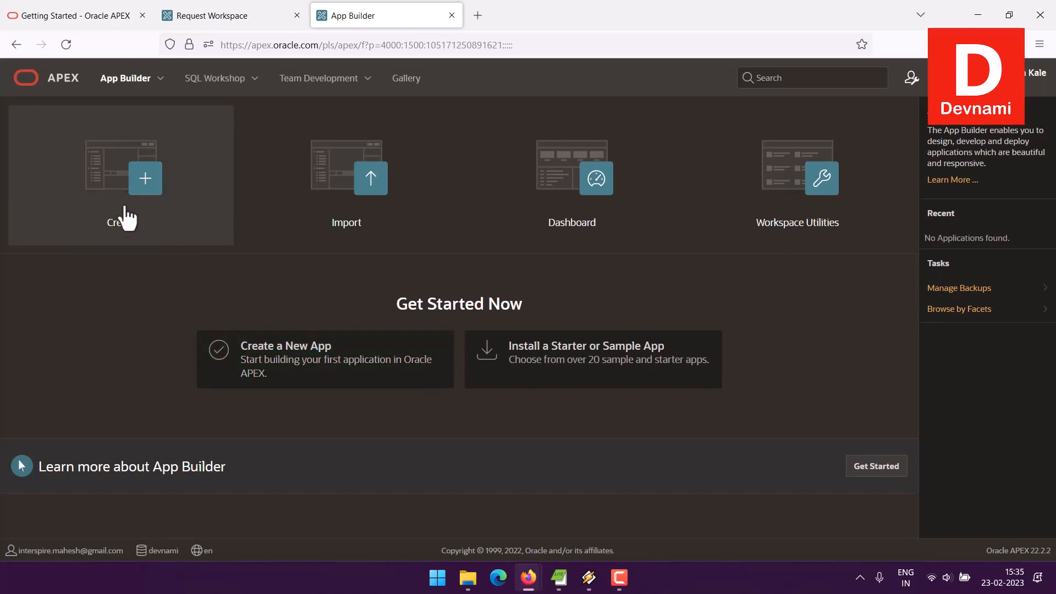
# - Start a new application from a file and upload Orders.xlsx from the Files folder
pyautogui.click(289, 380)
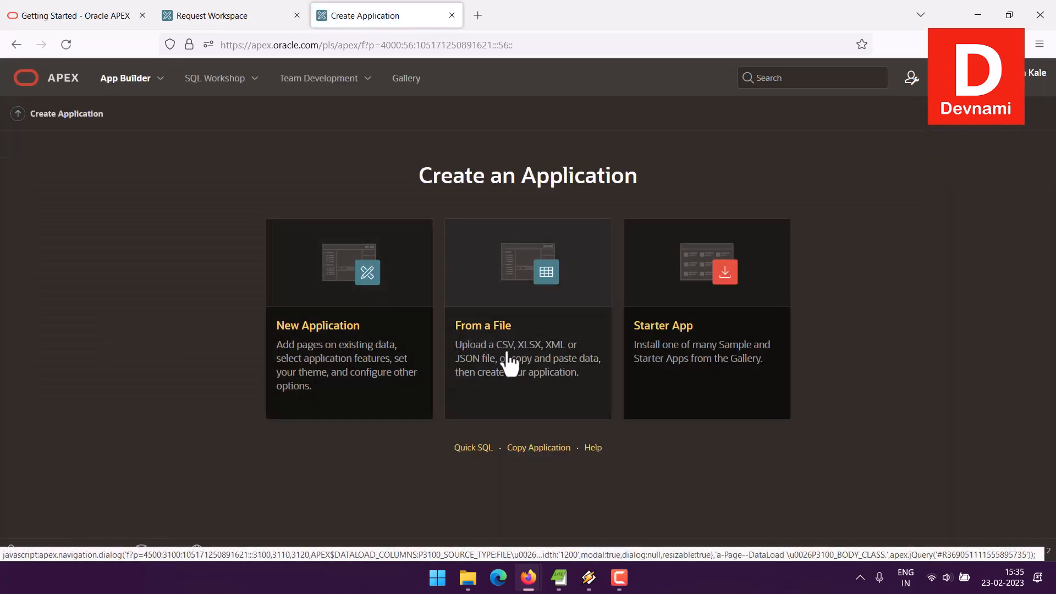
pyautogui.click(501, 352)
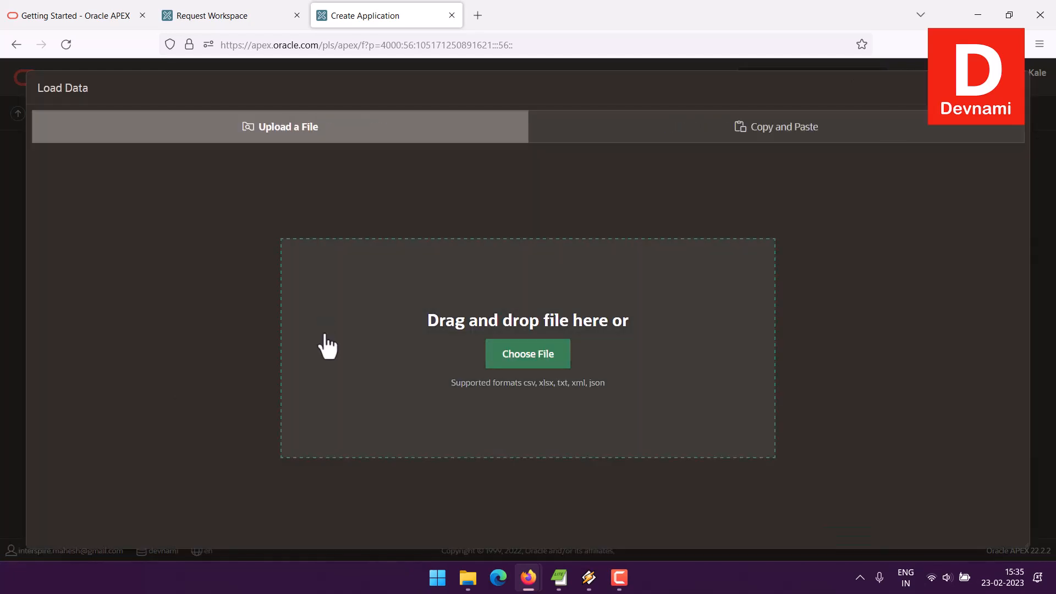
pyautogui.click(527, 361)
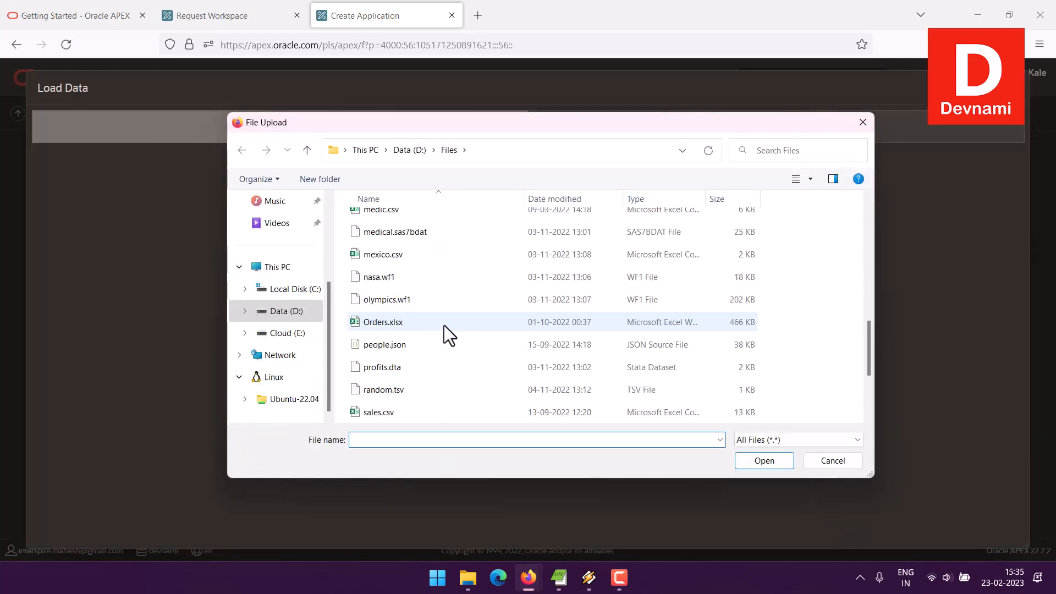
pyautogui.scroll(-2, 378, 322)
pyautogui.scroll(2, 385, 297)
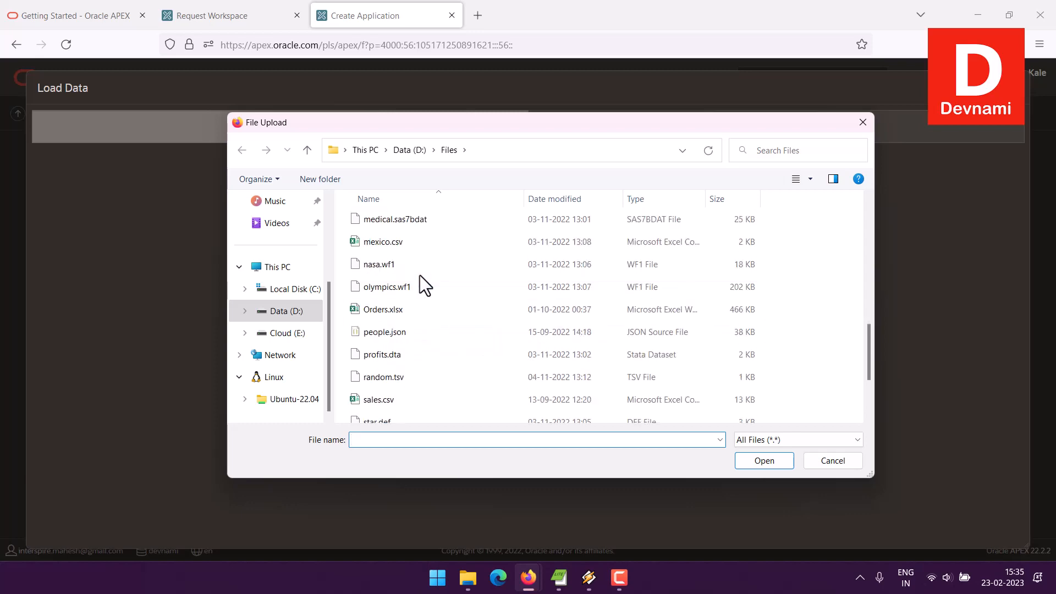
pyautogui.scroll(1, 412, 271)
pyautogui.click(404, 378)
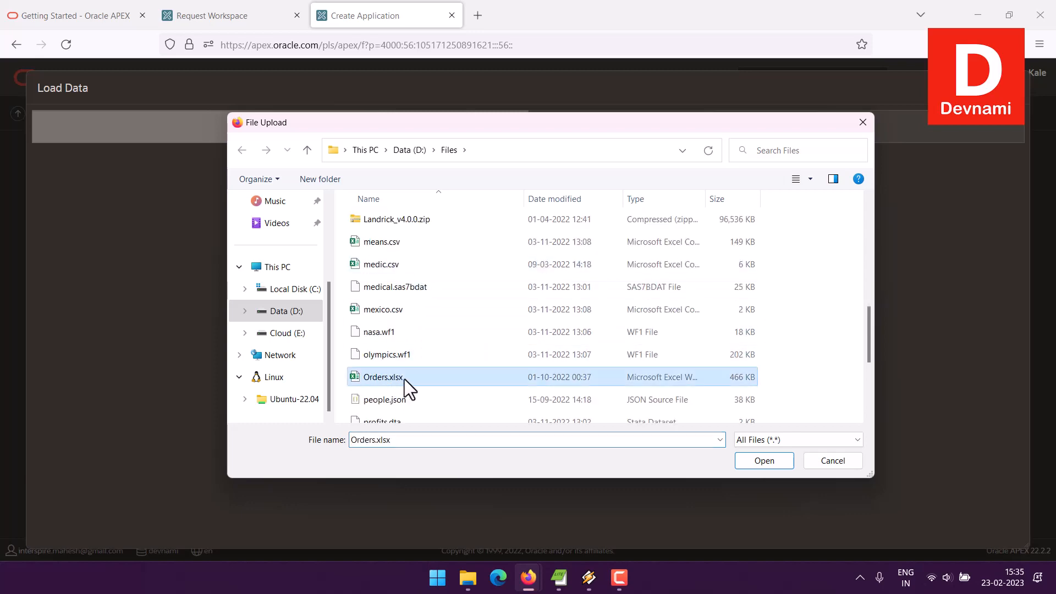
pyautogui.click(750, 454)
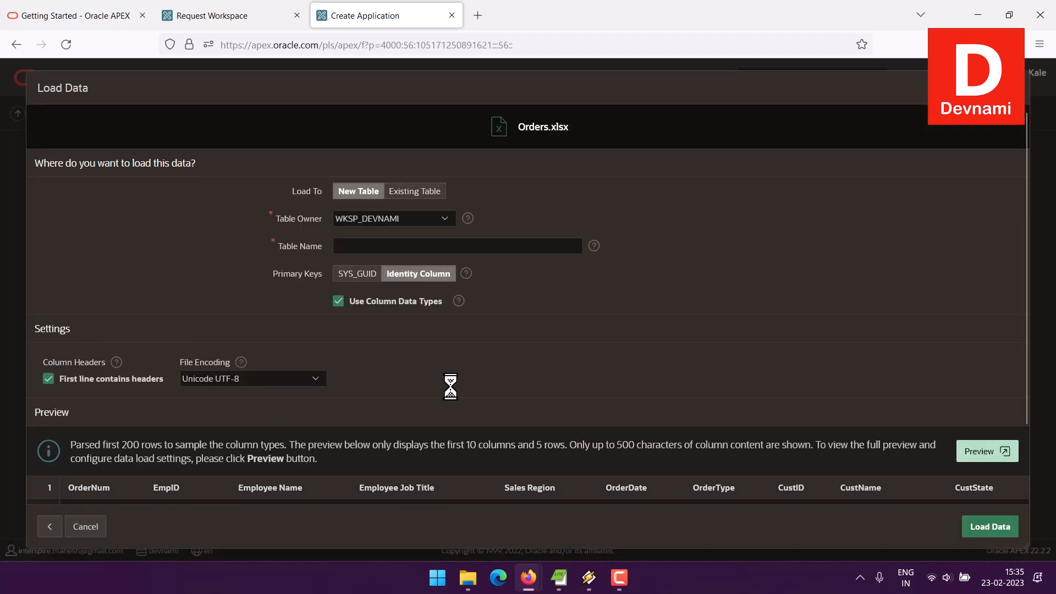
# - Load the spreadsheet data into a new table named ORDERS
pyautogui.click(351, 248)
pyautogui.write('ORDERS')
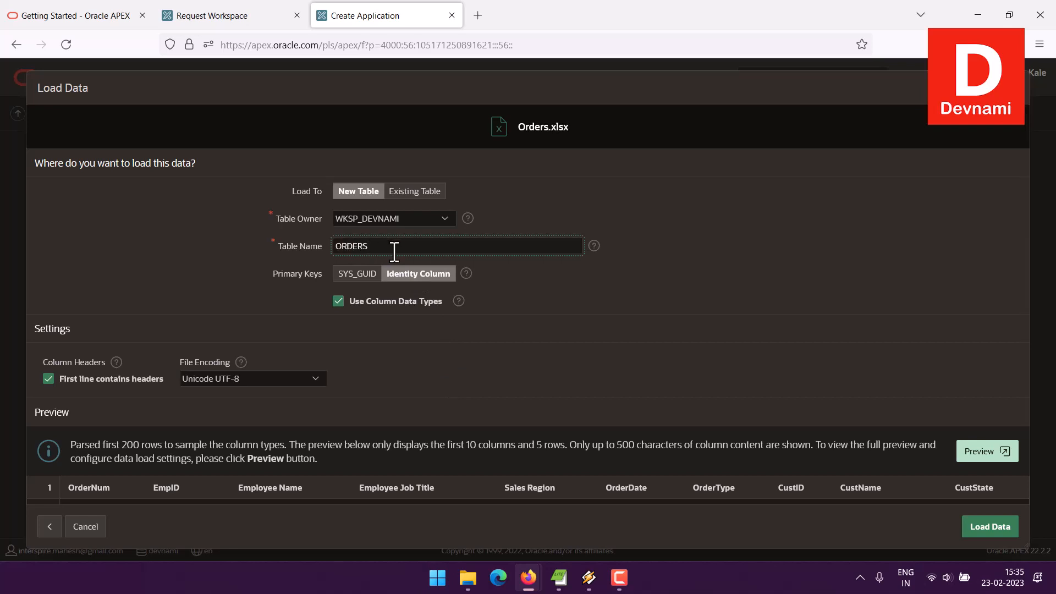
pyautogui.scroll(-2, 503, 312)
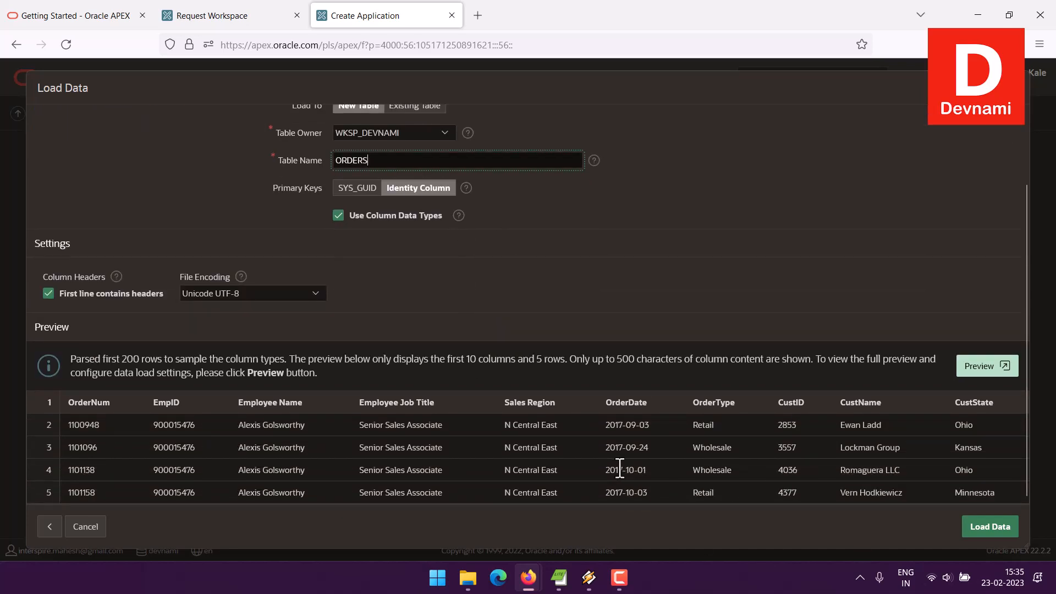
pyautogui.click(985, 527)
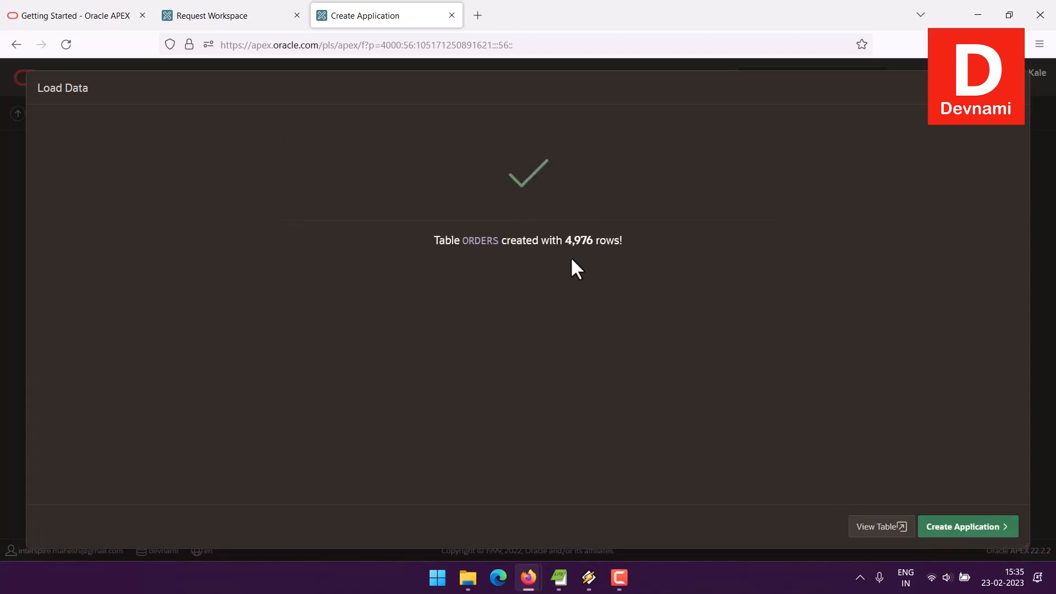
# - Create the Orders application with Activity Reporting, Theme Style Selection, Configuration Options, About Page and Access Control enabled
pyautogui.click(971, 525)
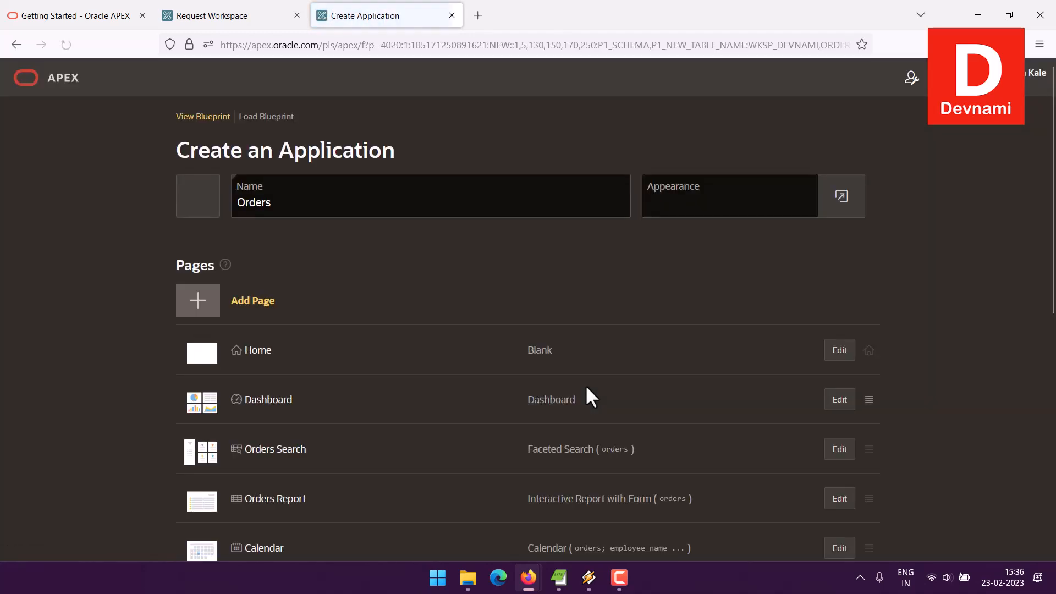
pyautogui.scroll(-5, 165, 313)
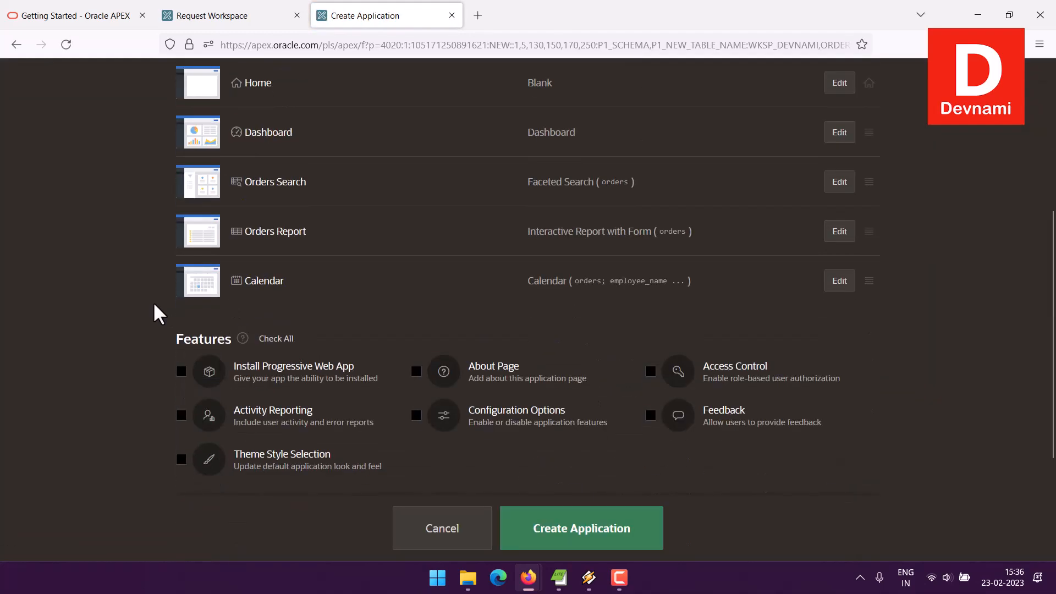
pyautogui.click(182, 415)
pyautogui.click(181, 460)
pyautogui.click(416, 415)
pyautogui.click(417, 371)
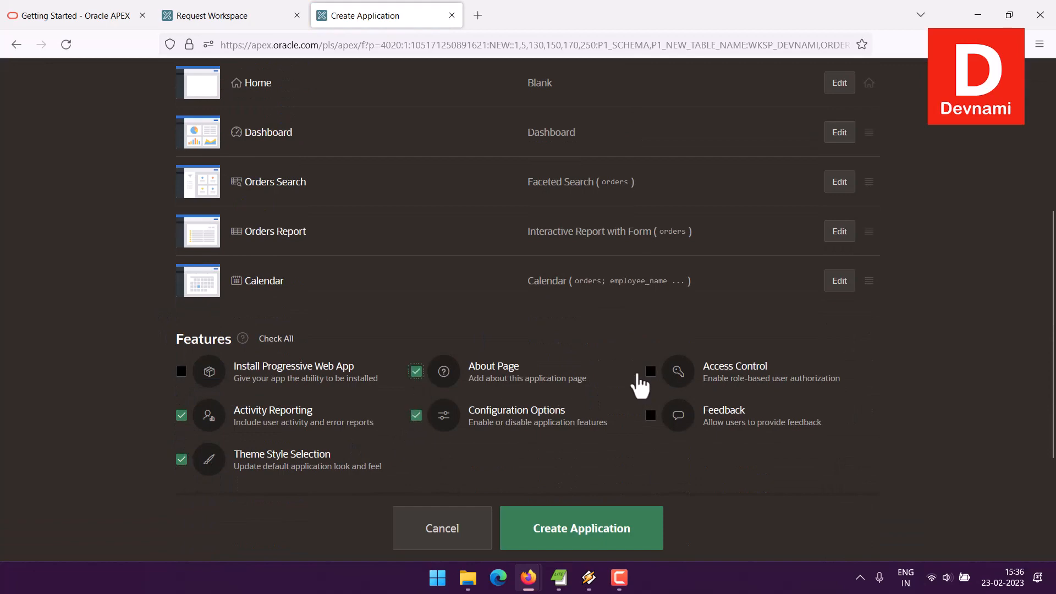
pyautogui.click(650, 372)
pyautogui.scroll(2, 110, 342)
pyautogui.scroll(-3, 108, 341)
pyautogui.click(620, 531)
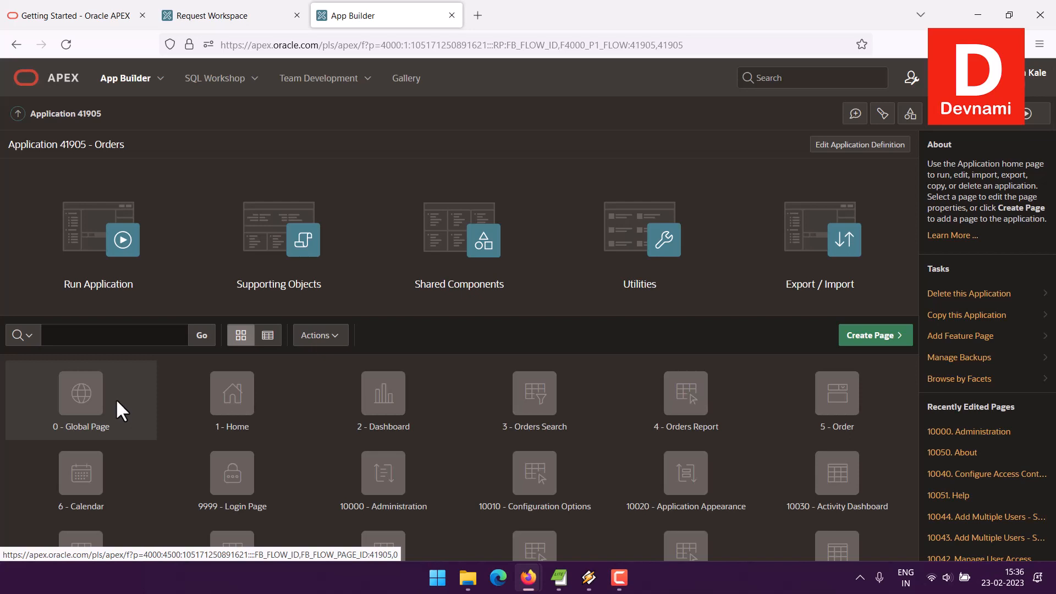
# - Run the Orders application and sign in with the account password
pyautogui.click(66, 269)
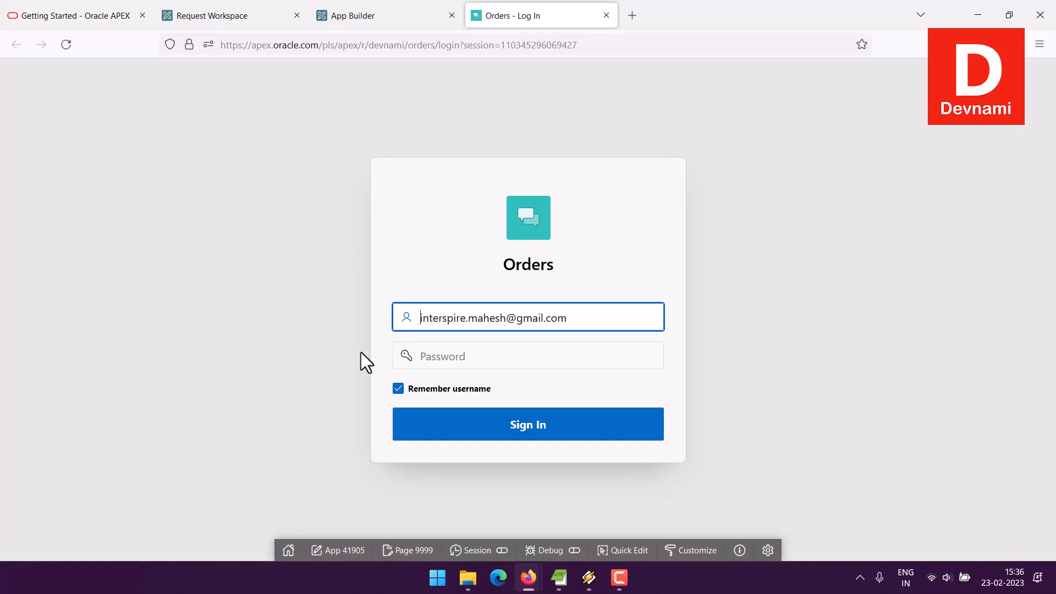
pyautogui.click(456, 356)
pyautogui.write('•••••••••')
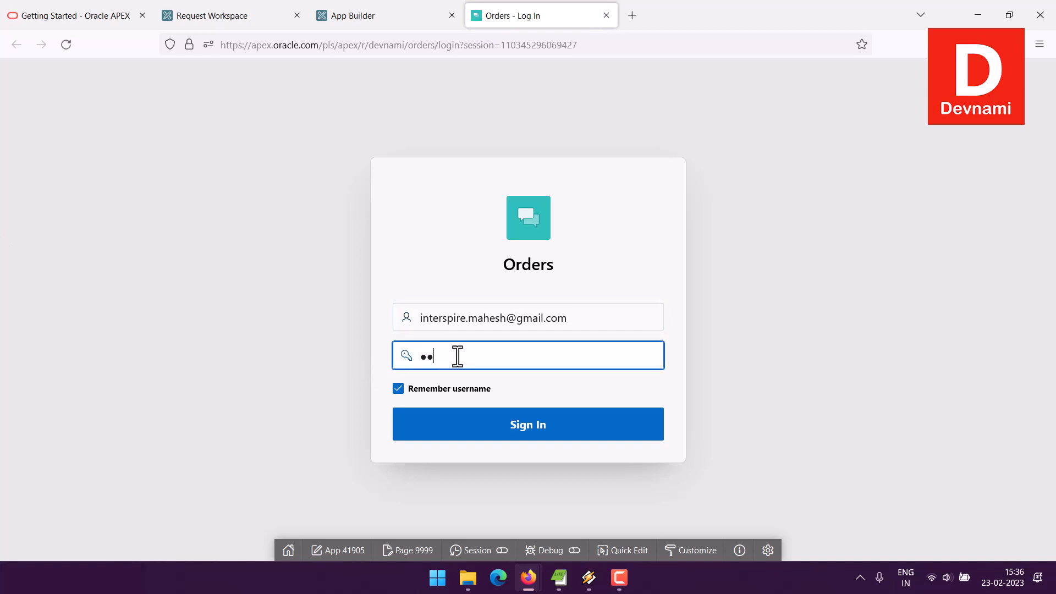
pyautogui.press('Return')
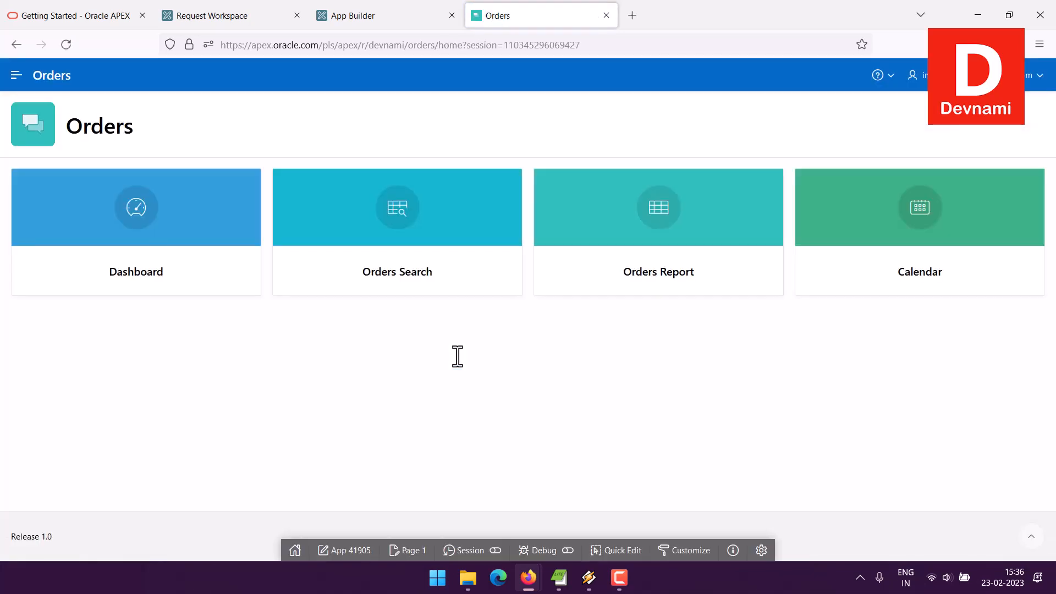
# - Examine the Ordernum, Empid, Employee Name and Employee Job Title charts on the application's Dashboard page
pyautogui.click(189, 290)
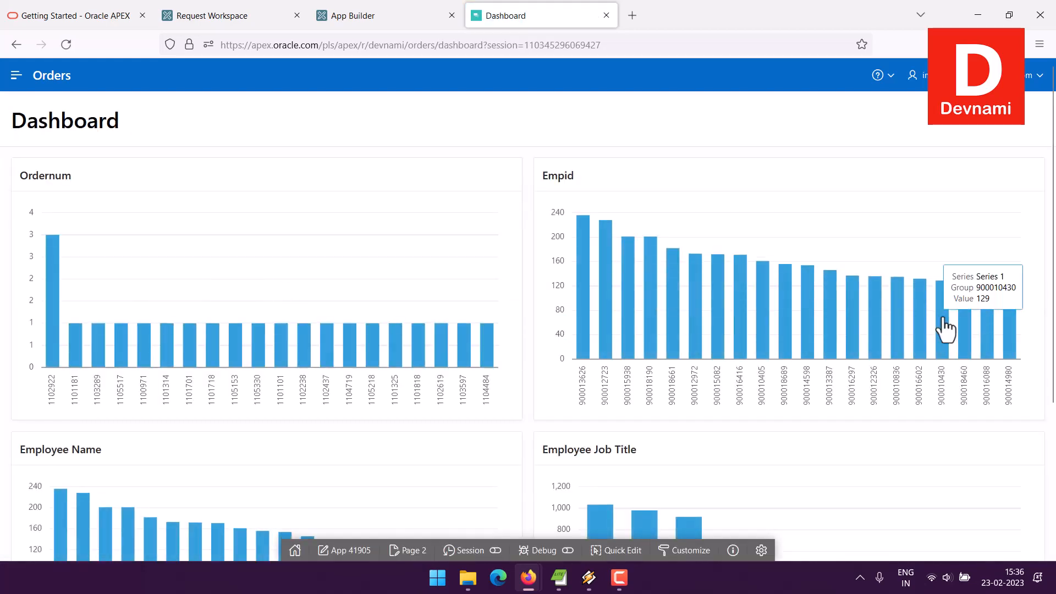
pyautogui.scroll(-4, 1029, 467)
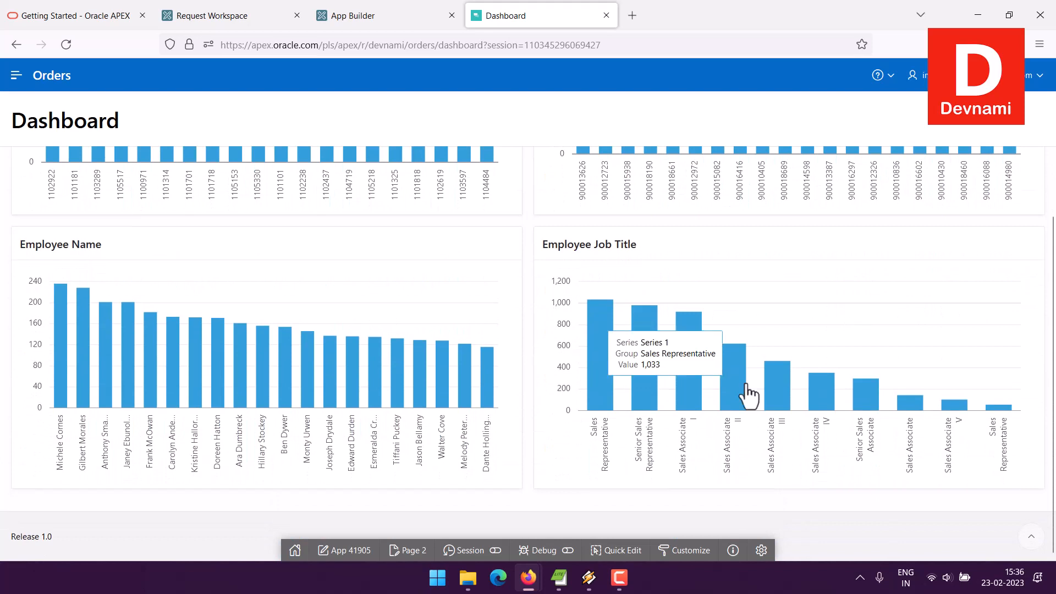
pyautogui.moveTo(558, 245); pyautogui.dragTo(616, 251)
pyautogui.click(654, 256)
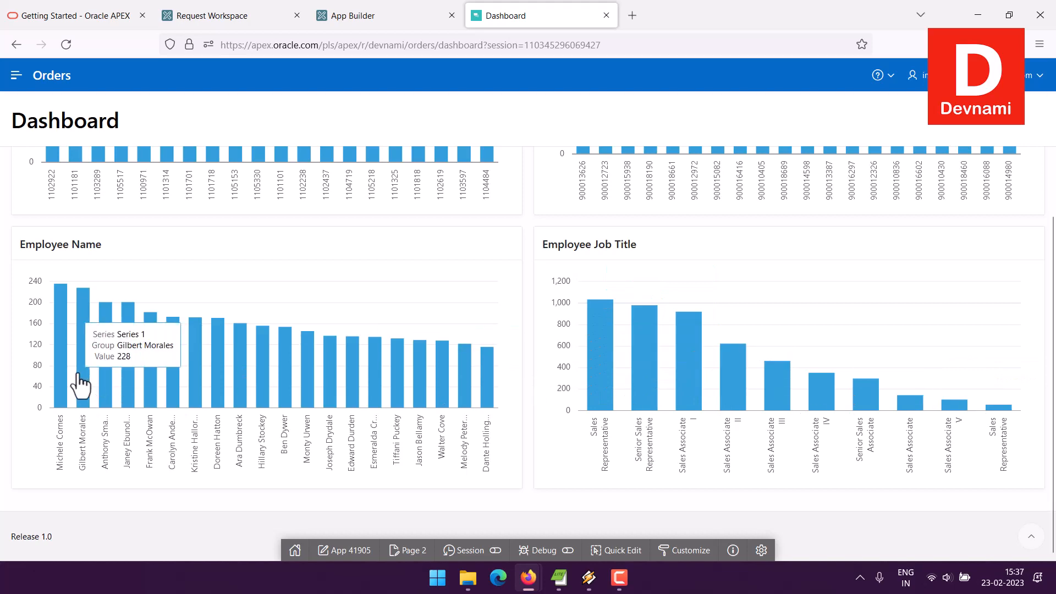
pyautogui.scroll(3, 77, 380)
pyautogui.scroll(1, 62, 347)
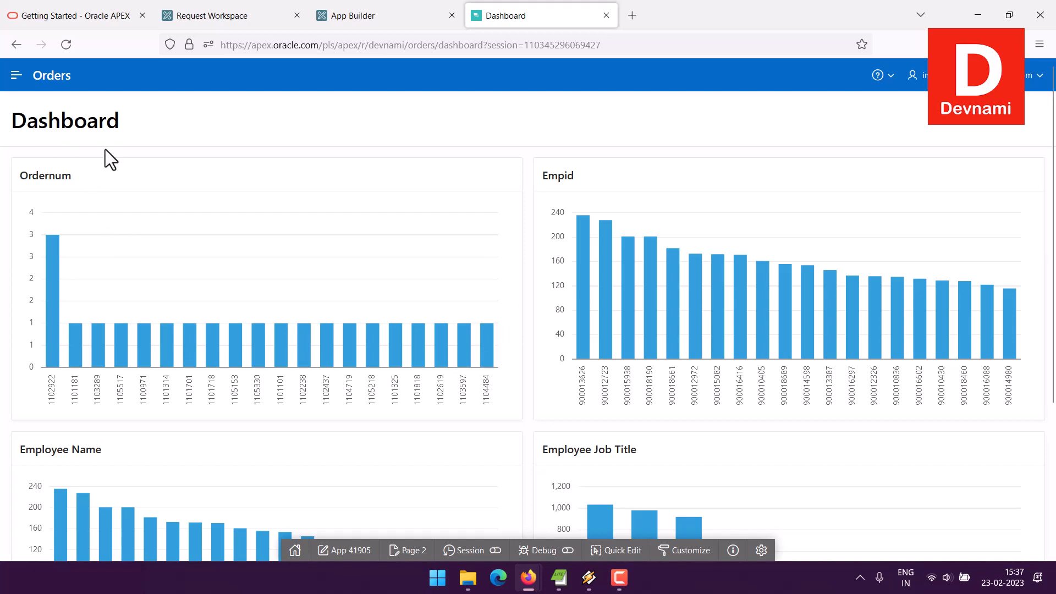
# - View the Orders Report page, opening and closing its Order form
pyautogui.click(16, 82)
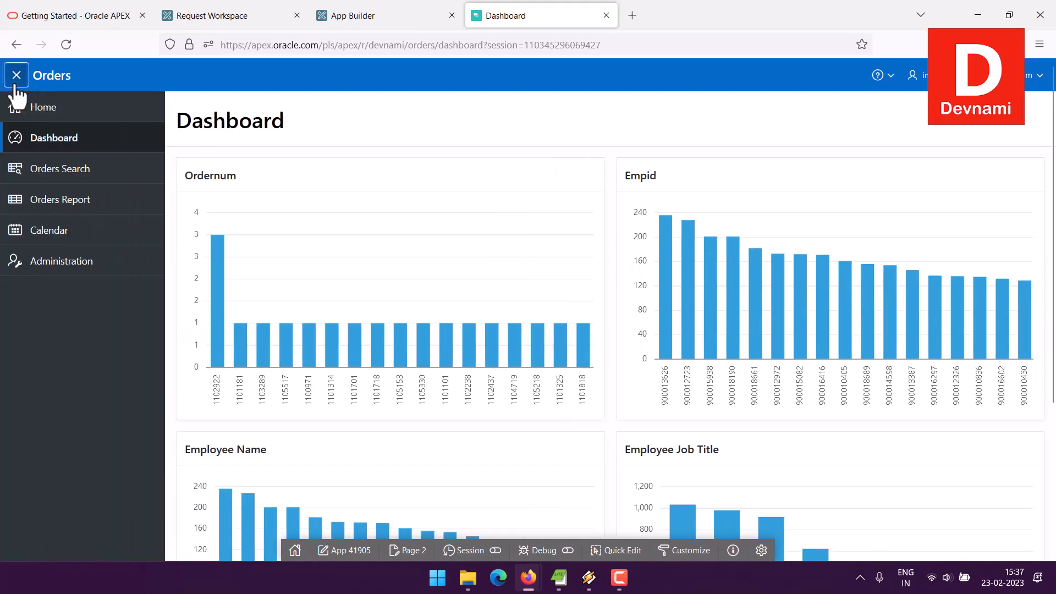
pyautogui.click(12, 202)
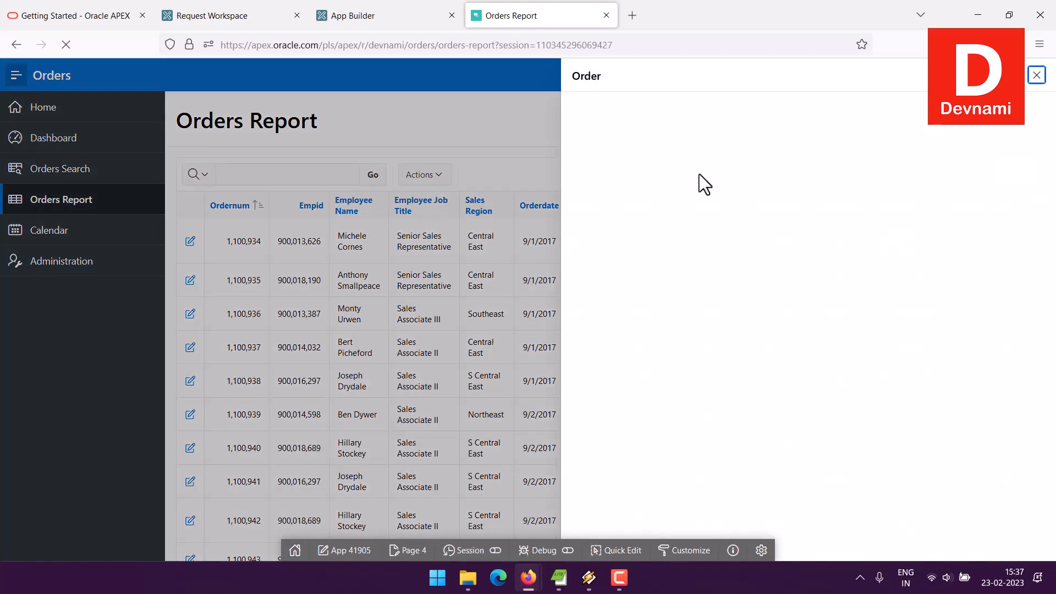
pyautogui.click(1036, 75)
# - Examine the month view on the application's Calendar page
pyautogui.click(56, 231)
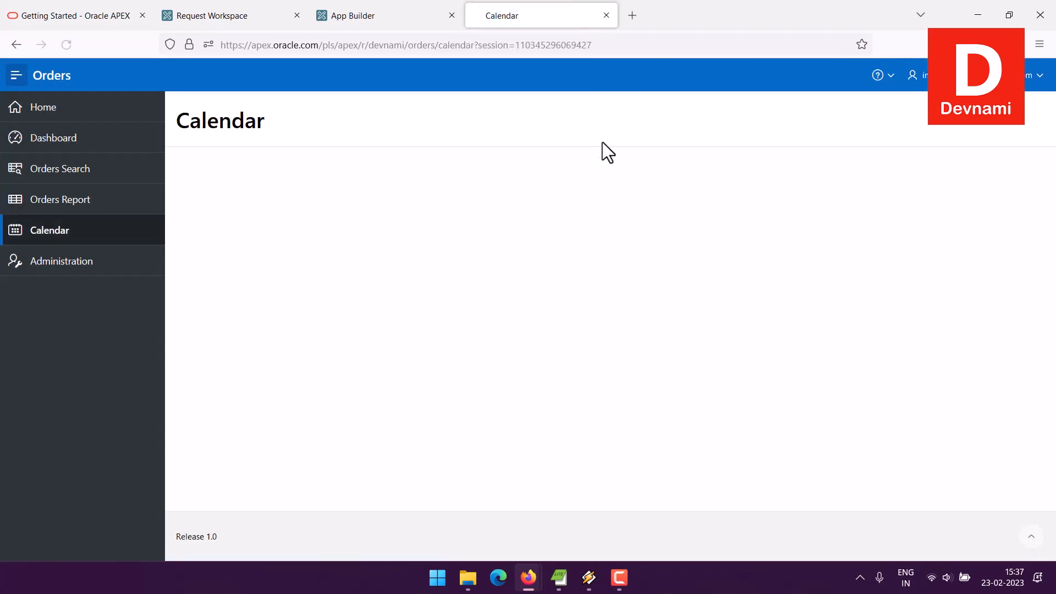
pyautogui.scroll(-2, 920, 253)
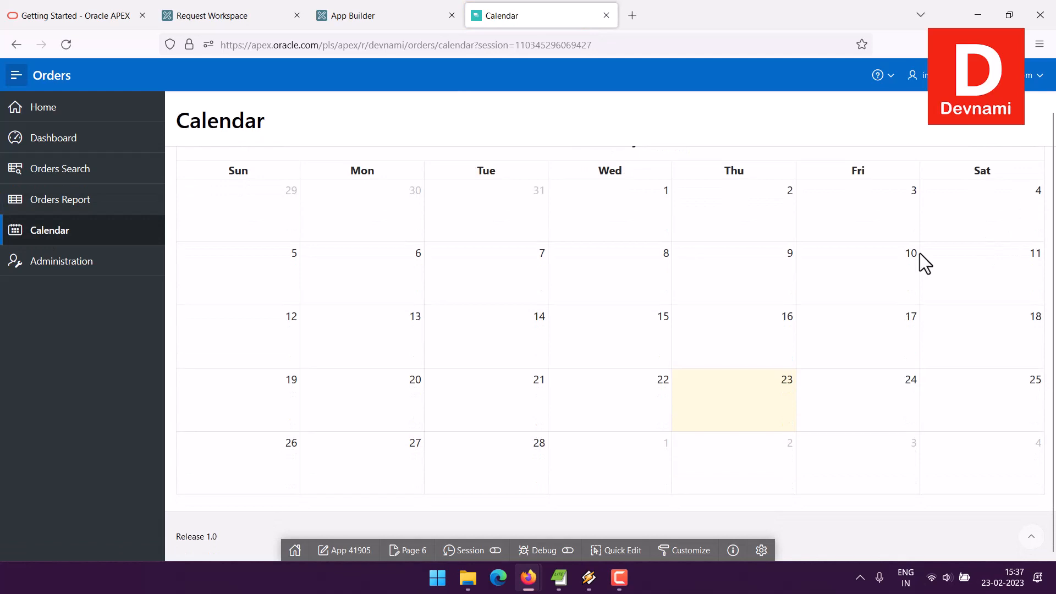
pyautogui.scroll(2, 698, 398)
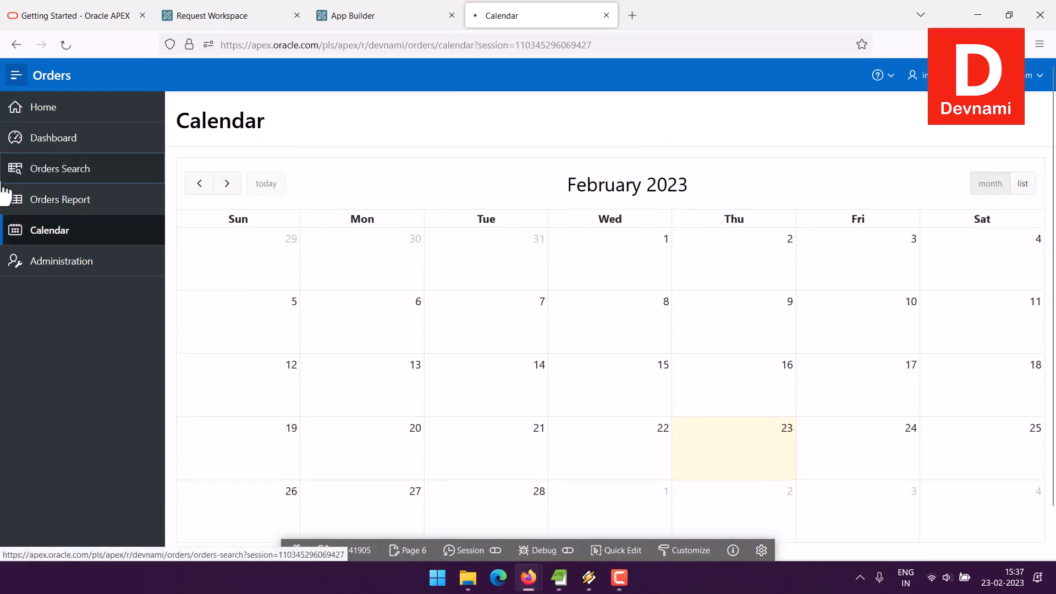
# - Look through the filters and order rows on the Orders Search page, and close the running application
pyautogui.click(61, 172)
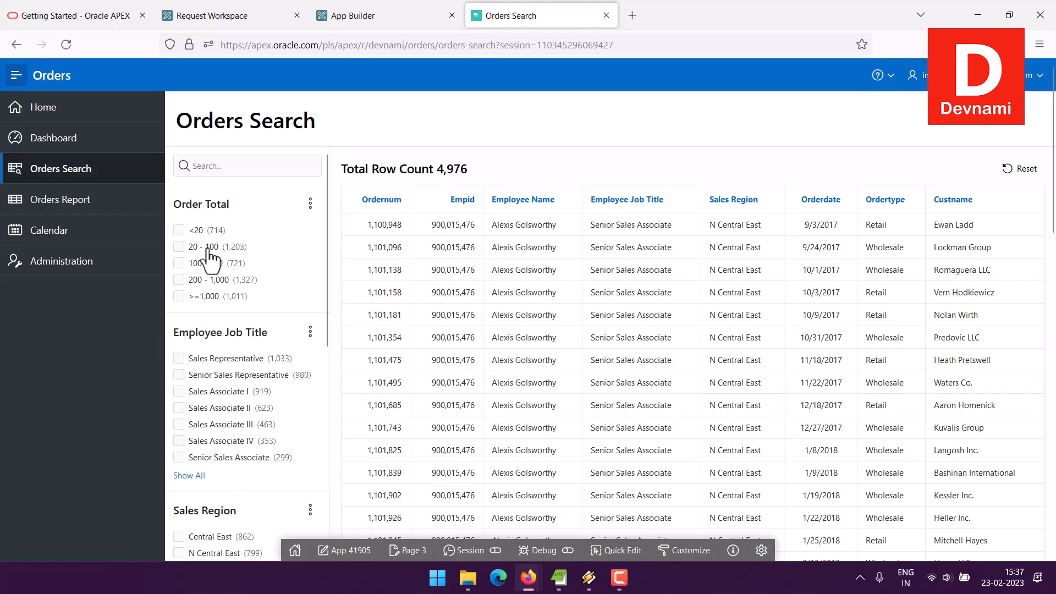
pyautogui.click(240, 203)
pyautogui.scroll(-2, 702, 165)
pyautogui.scroll(-10, 702, 165)
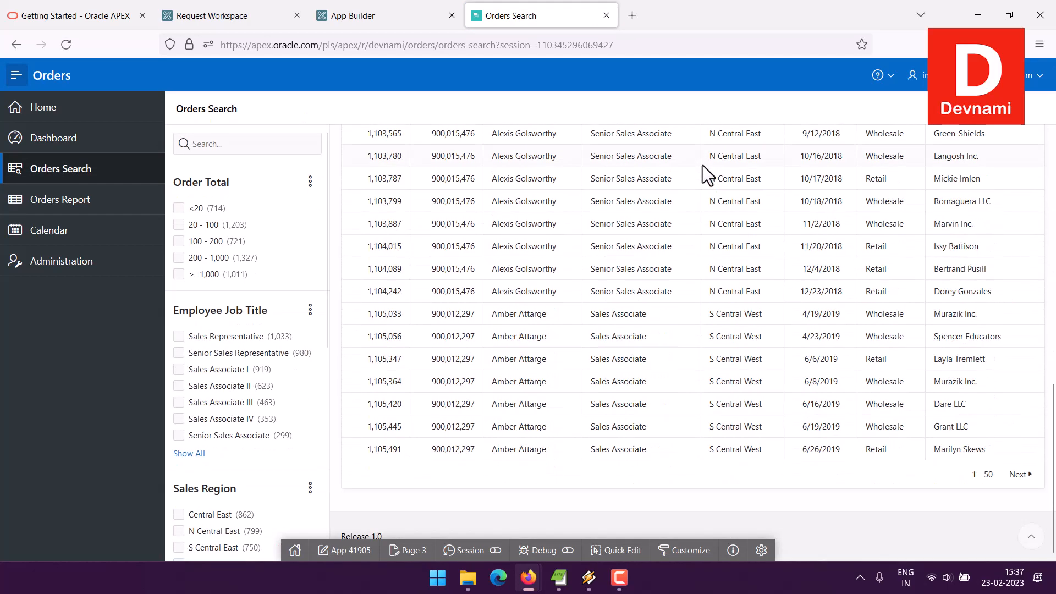
pyautogui.click(605, 16)
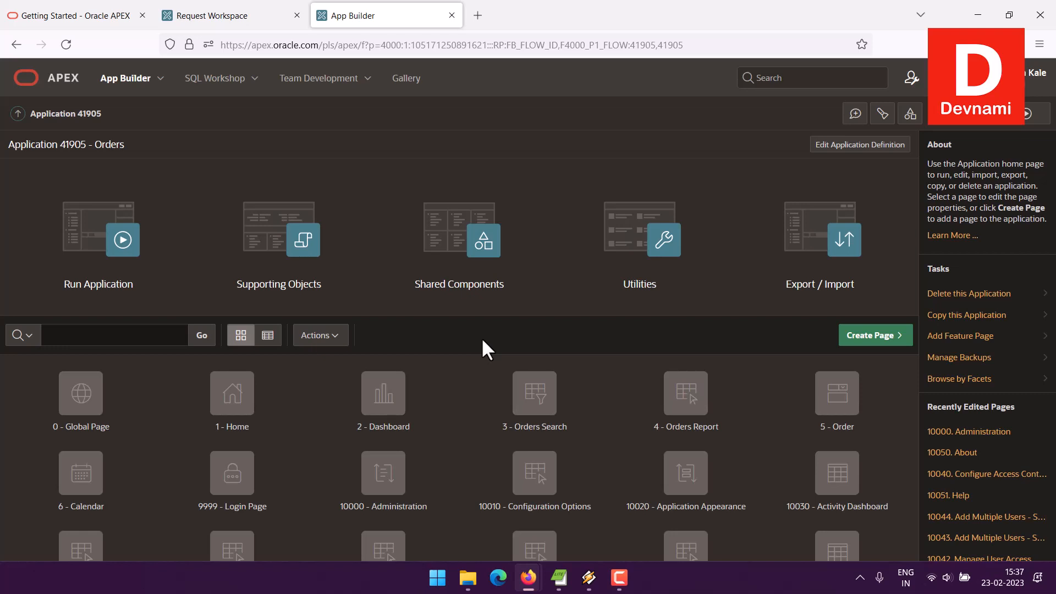
# - Start creating a Master Detail page in the Orders application with the Stacked style
pyautogui.click(867, 339)
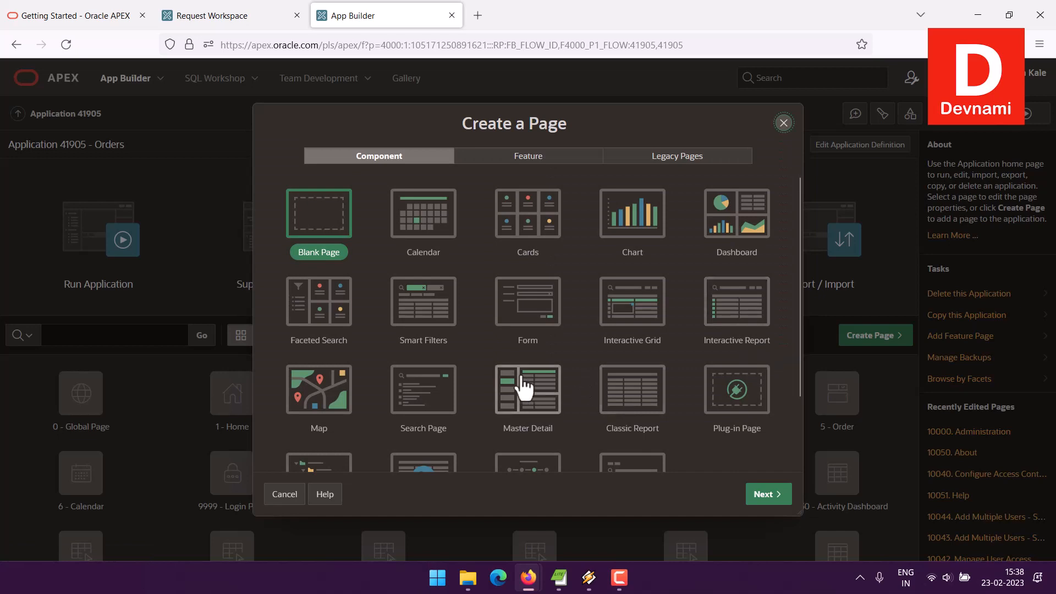
pyautogui.click(537, 411)
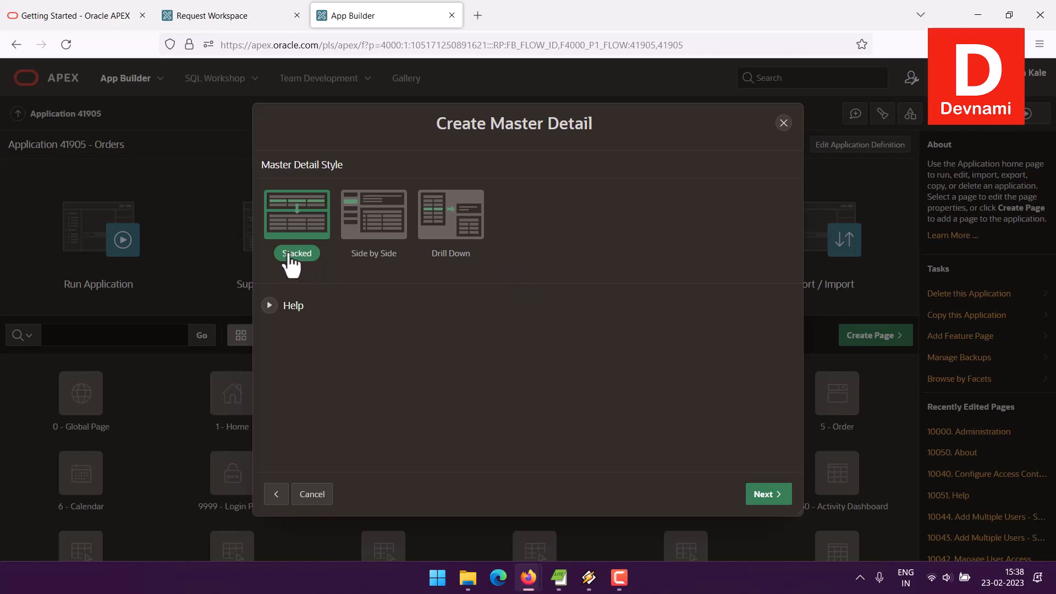
pyautogui.click(762, 496)
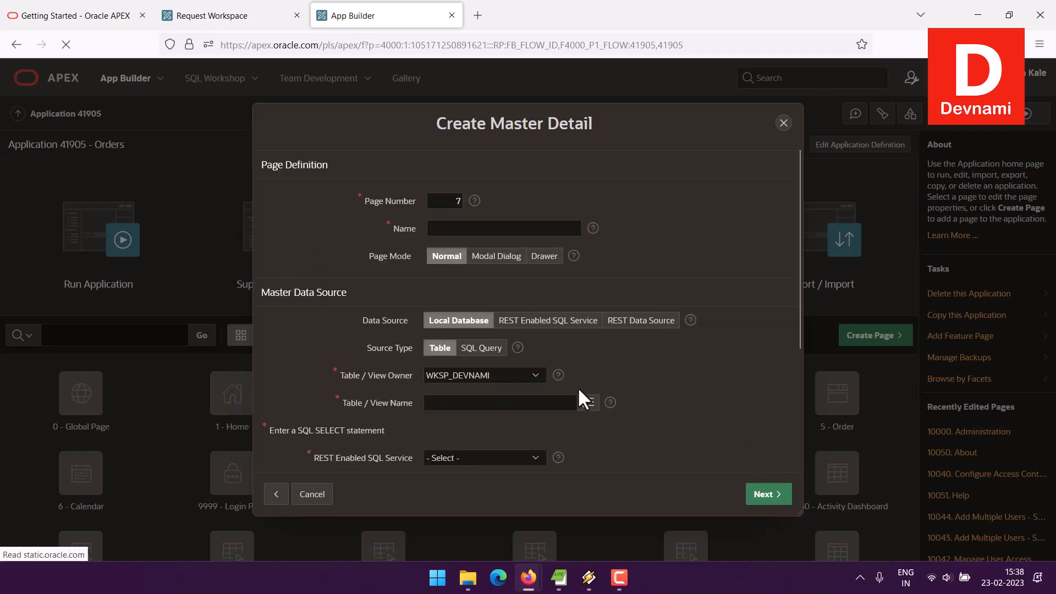
# - Name the page Master 1 and use the ORDERS table as its master data source
pyautogui.click(470, 229)
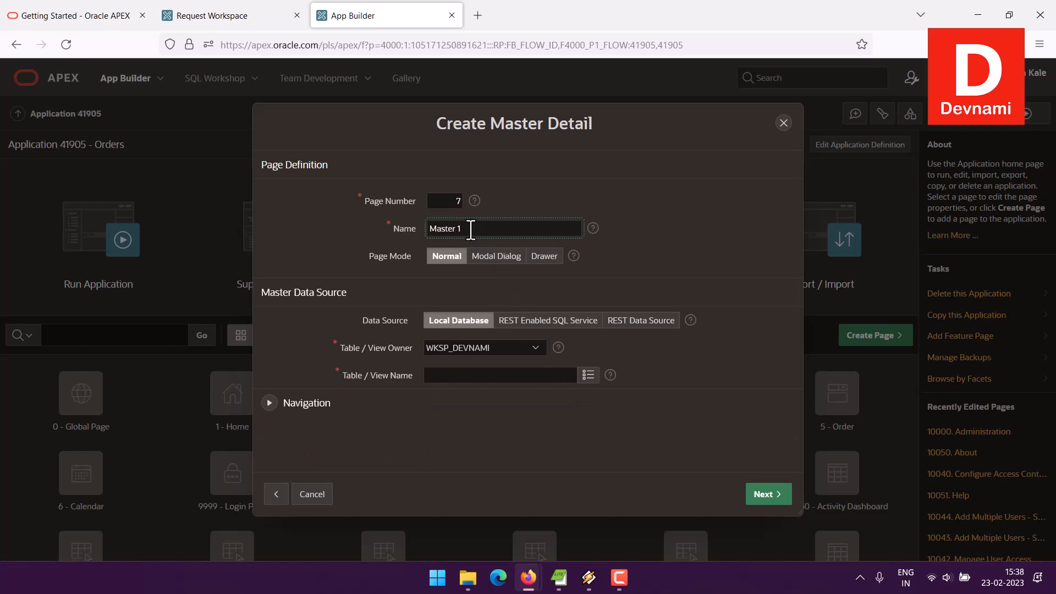
pyautogui.write('Master 1')
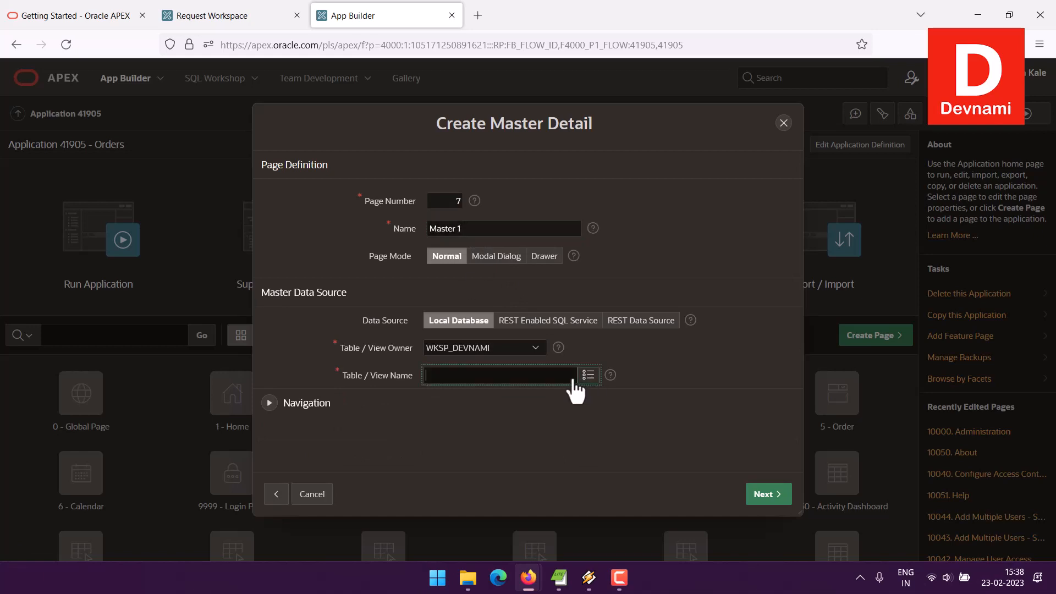
pyautogui.click(588, 376)
pyautogui.click(457, 283)
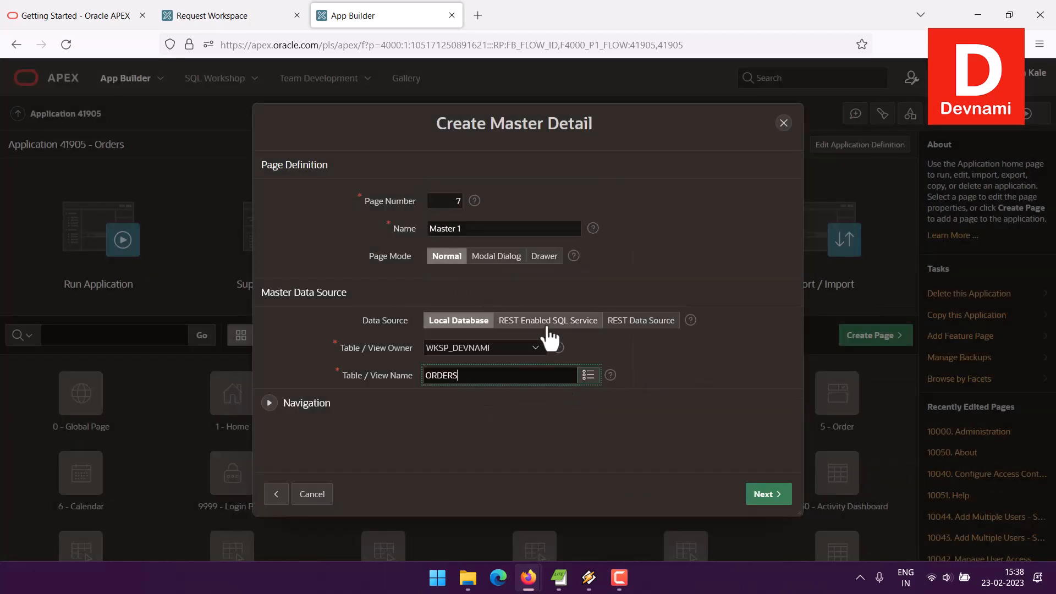
pyautogui.click(764, 493)
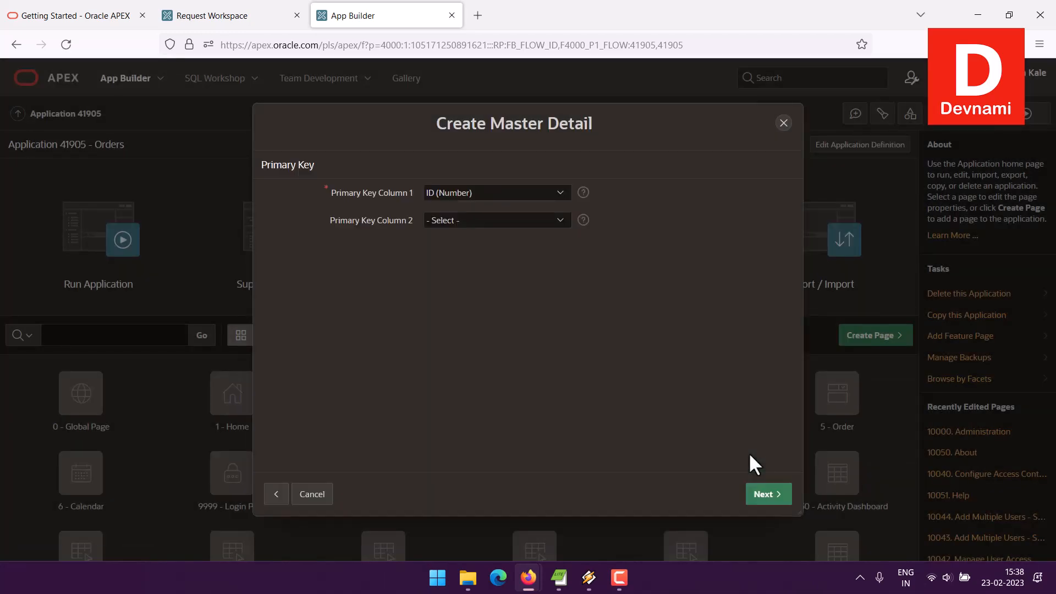
# - Check the choices for a second primary key column, leave it unset and accept ID (Number) as the master primary key
pyautogui.click(460, 221)
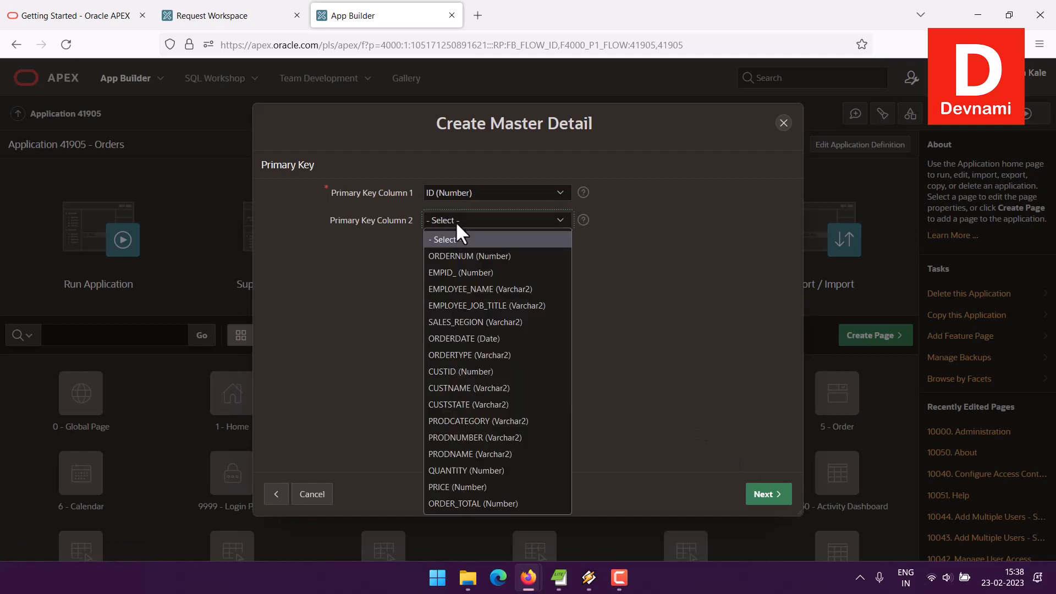
pyautogui.click(388, 251)
pyautogui.click(767, 494)
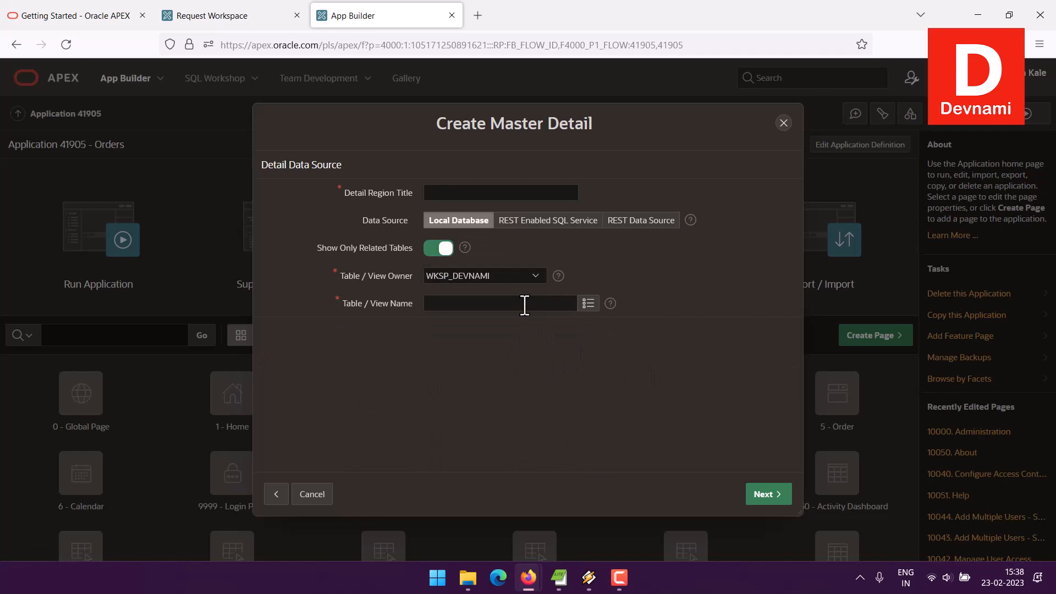
# - Try to choose a detail table from the related tables of the local database
pyautogui.click(591, 306)
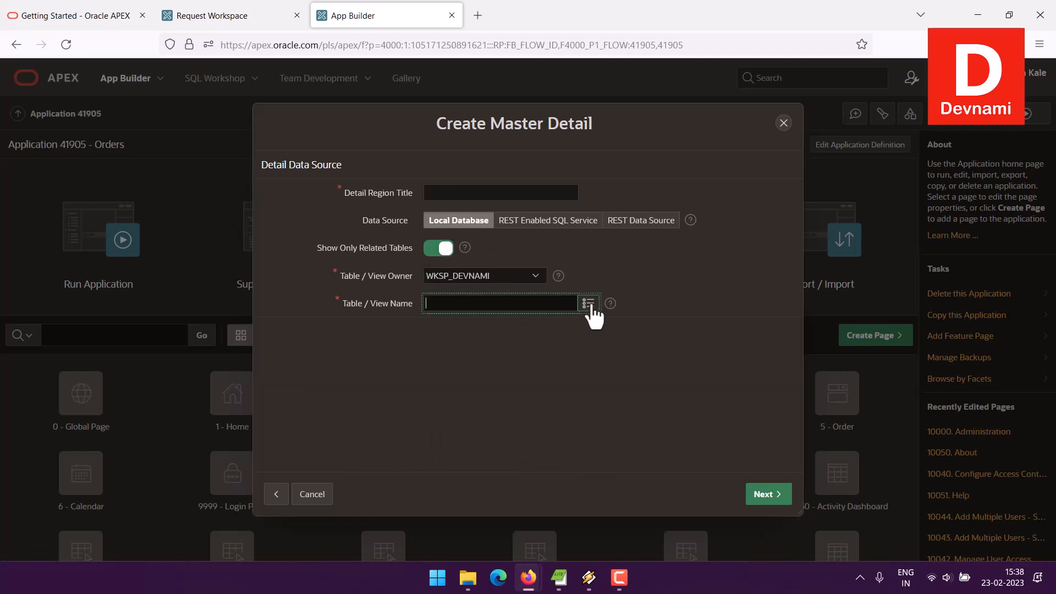
pyautogui.click(500, 261)
pyautogui.click(589, 304)
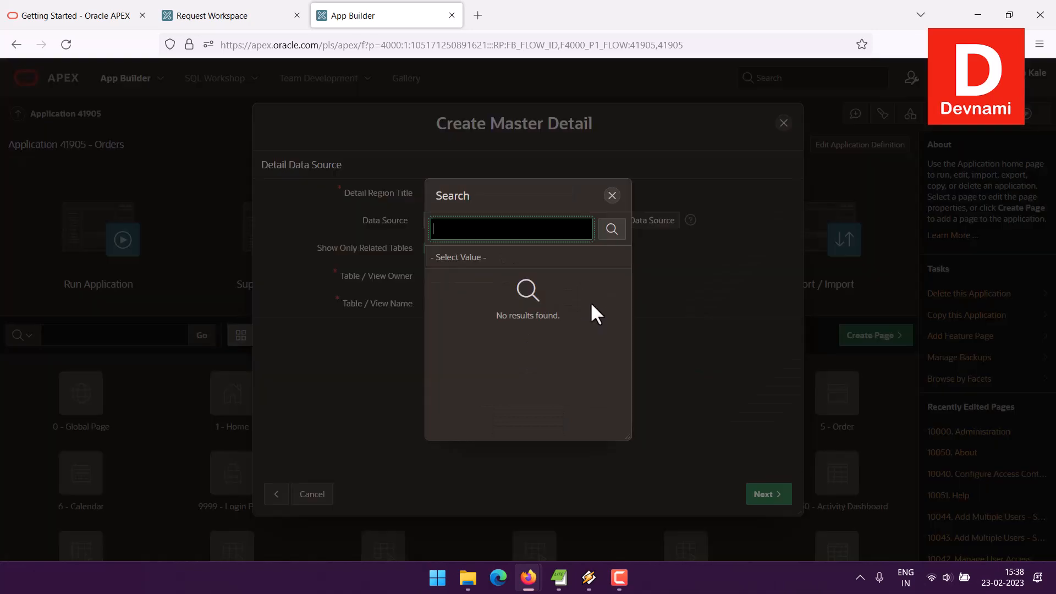
pyautogui.click(611, 196)
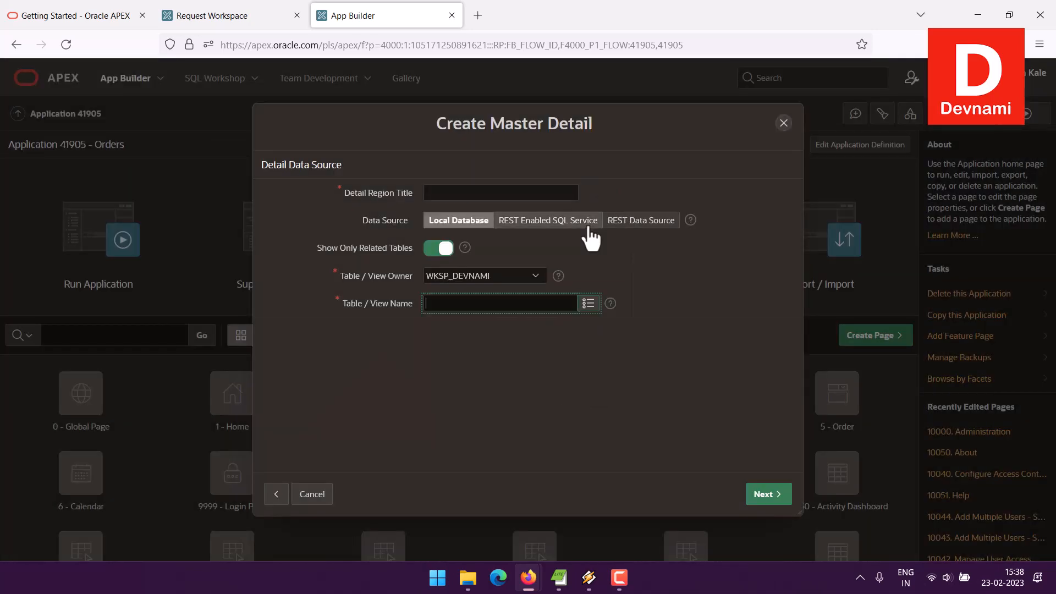
pyautogui.click(457, 223)
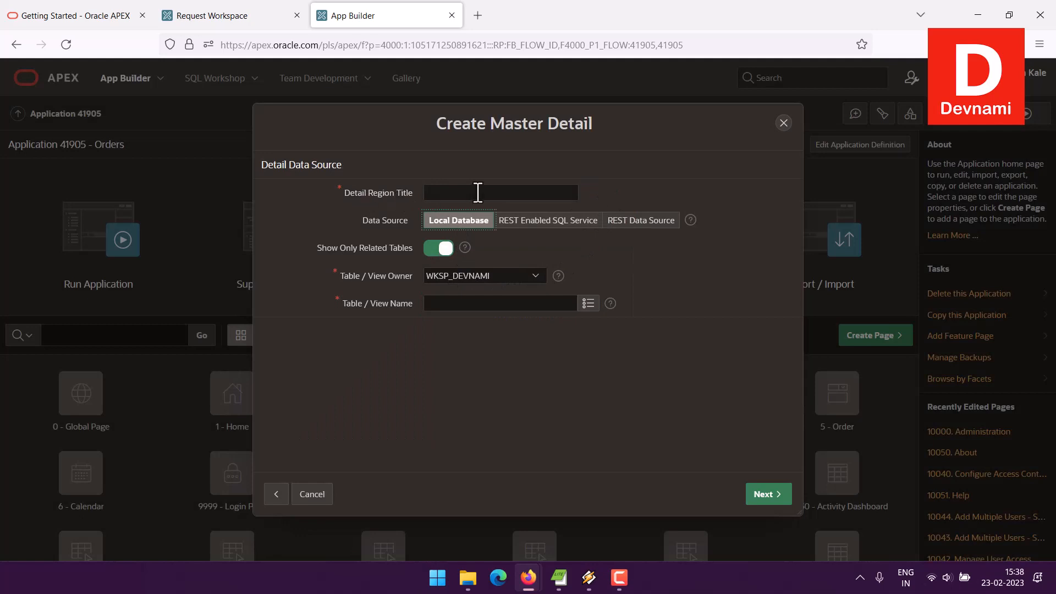
# - Title the detail region Region1 and choose WKSP_DEVNAMI as the table owner
pyautogui.click(478, 192)
pyautogui.click(520, 275)
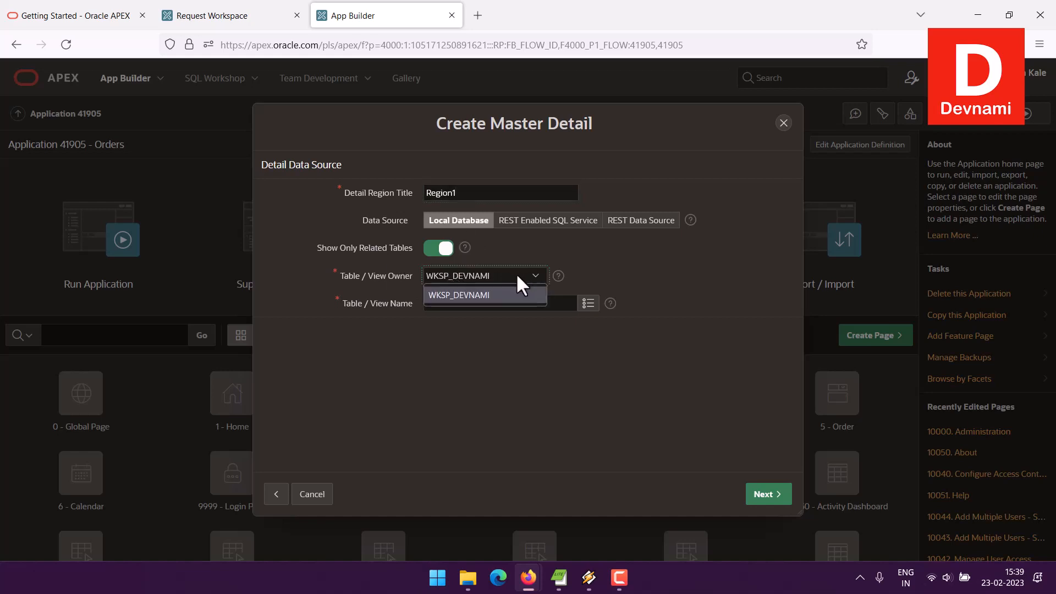
pyautogui.click(491, 297)
# - Try to find ORDERS among the related tables for the detail region, keeping Local Database as the data source
pyautogui.moveTo(356, 303); pyautogui.dragTo(408, 303)
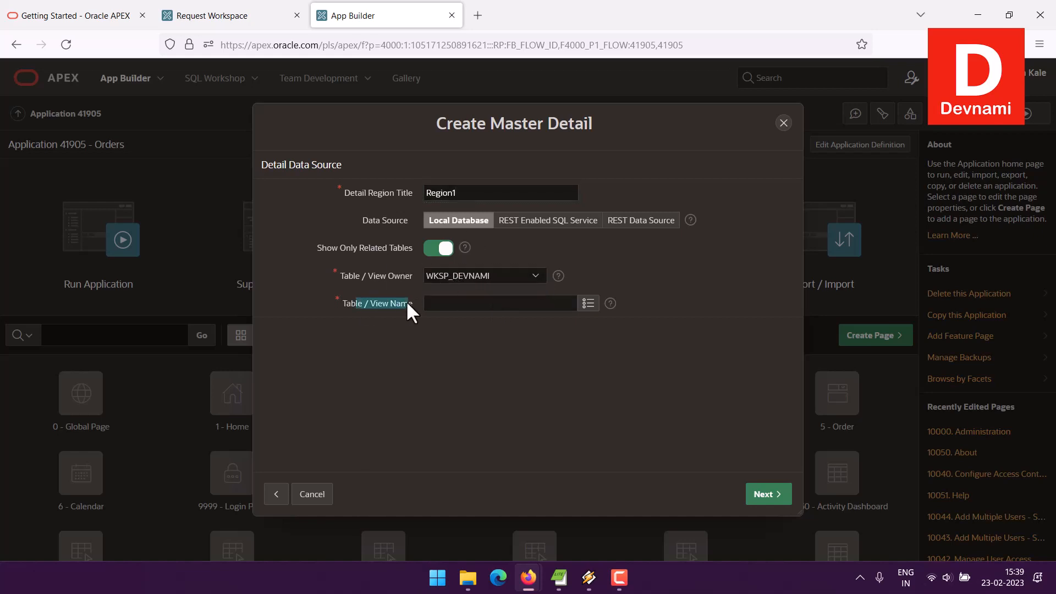
pyautogui.click(588, 304)
pyautogui.press('Escape')
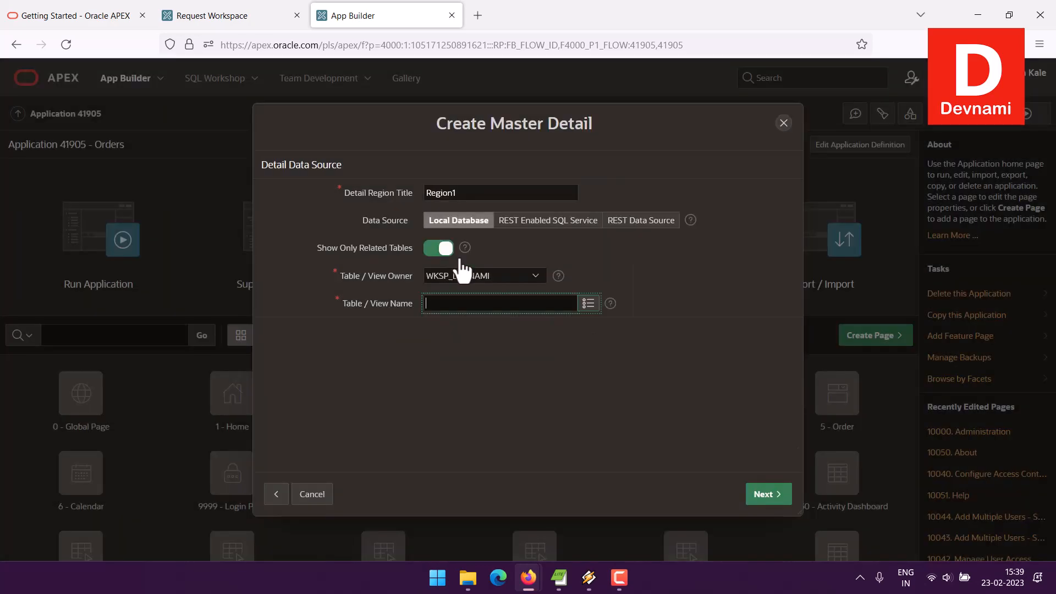
pyautogui.click(588, 304)
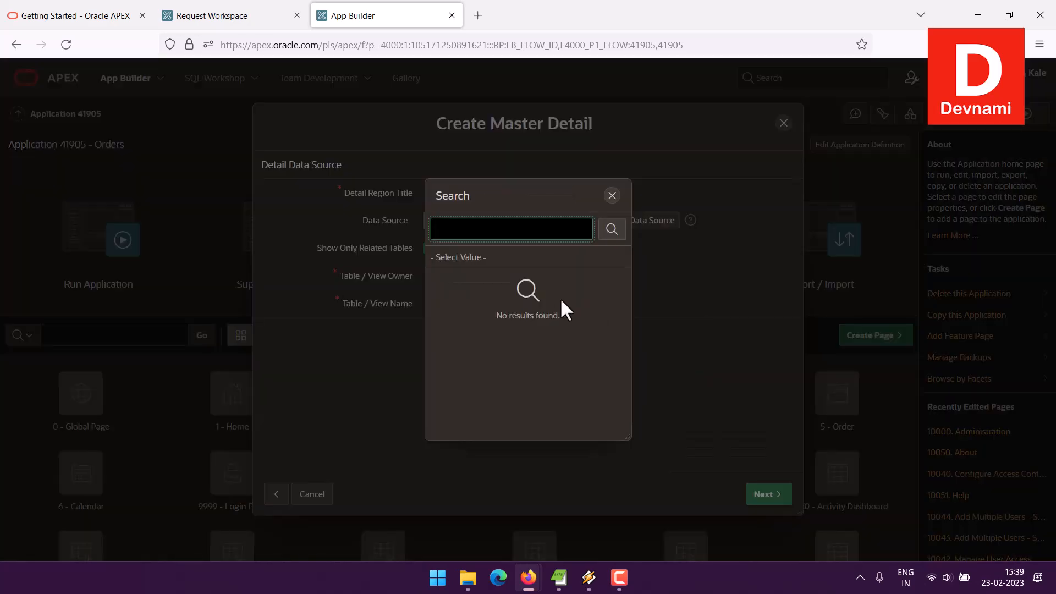
pyautogui.write('ORDERS')
pyautogui.click(612, 195)
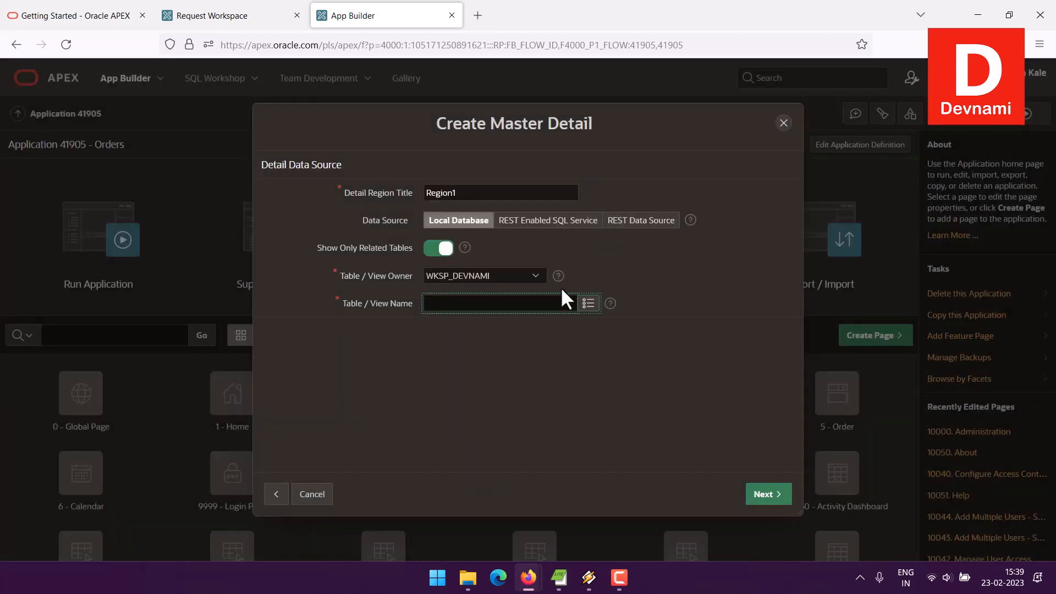
pyautogui.click(514, 222)
pyautogui.click(470, 222)
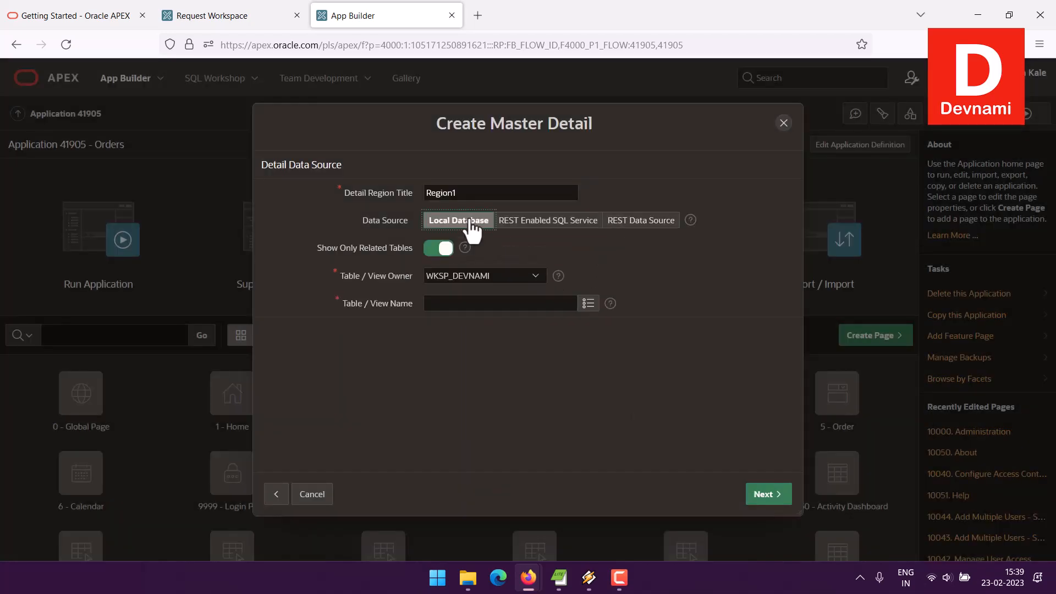
# - Allow unrelated tables for the detail region and choose ORDERS as its data source
pyautogui.click(438, 250)
pyautogui.click(490, 302)
pyautogui.click(587, 304)
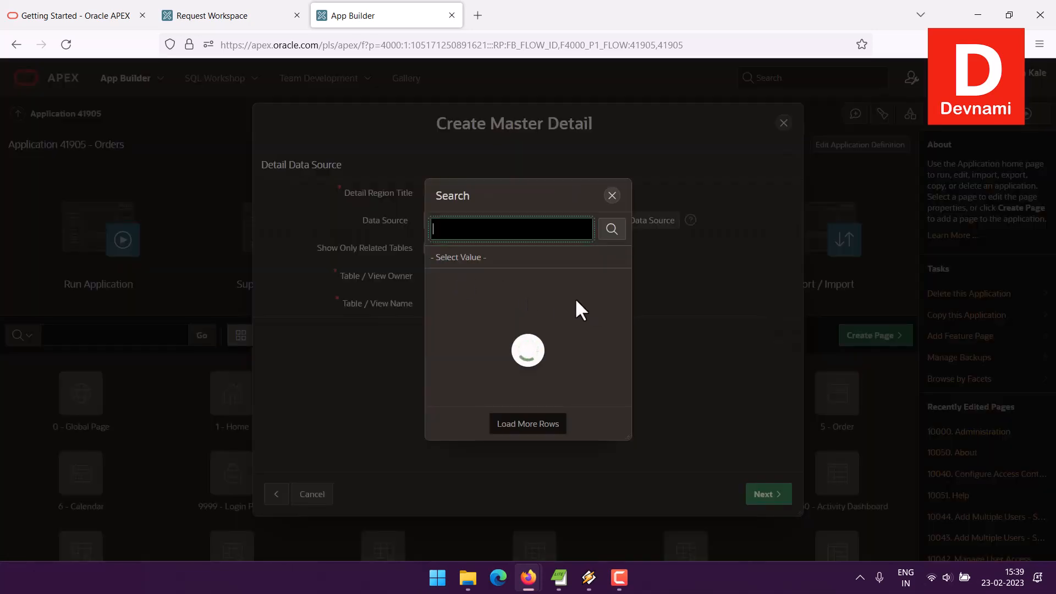
pyautogui.click(465, 281)
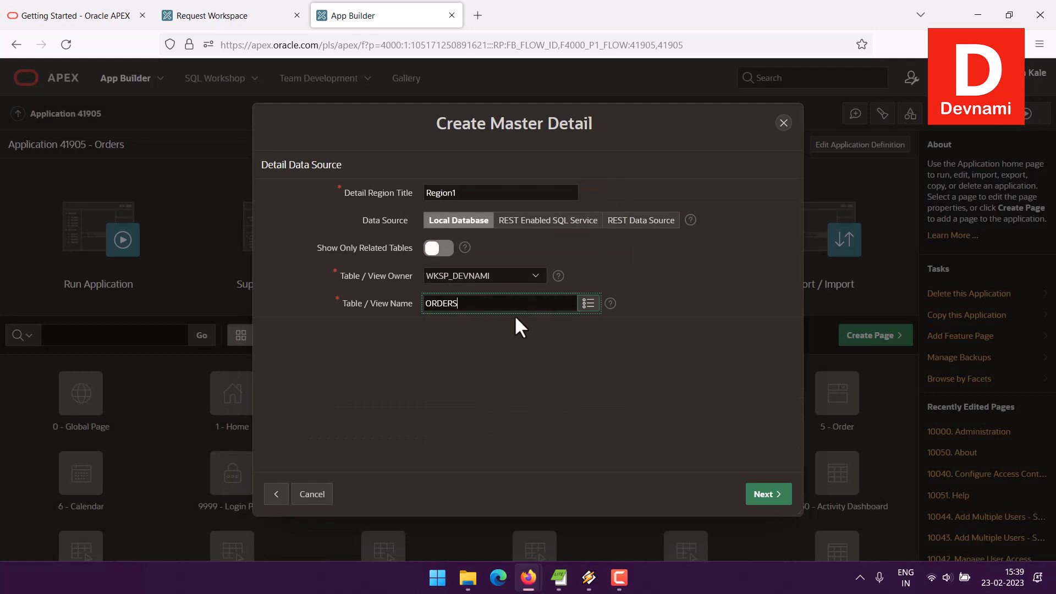
pyautogui.click(761, 494)
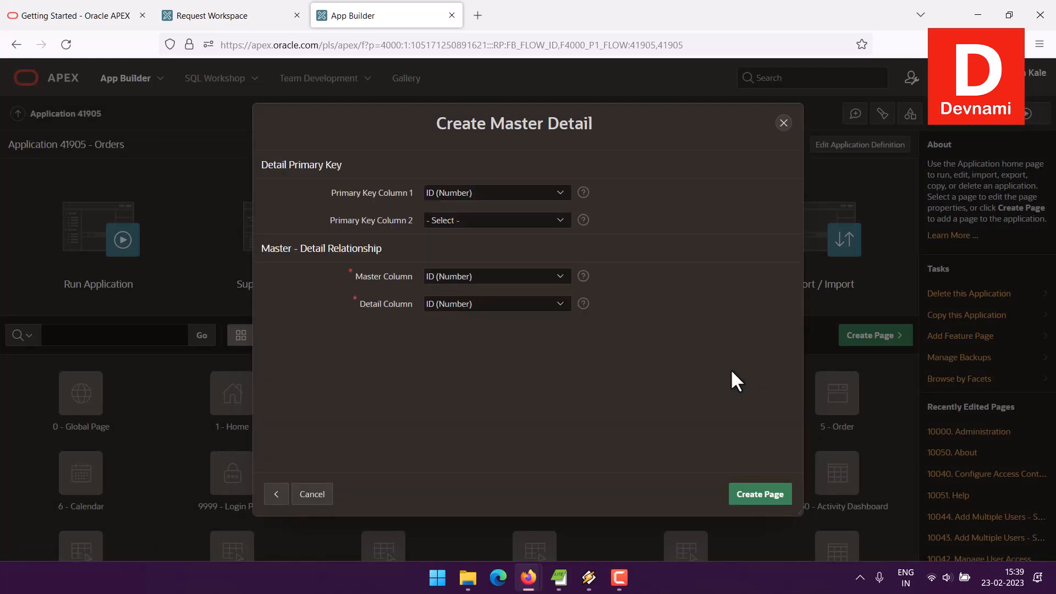
# - Relate master column EMPLOYEE_NAME to detail column EMPLOYEE_JOB_TITLE and create the page
pyautogui.click(456, 278)
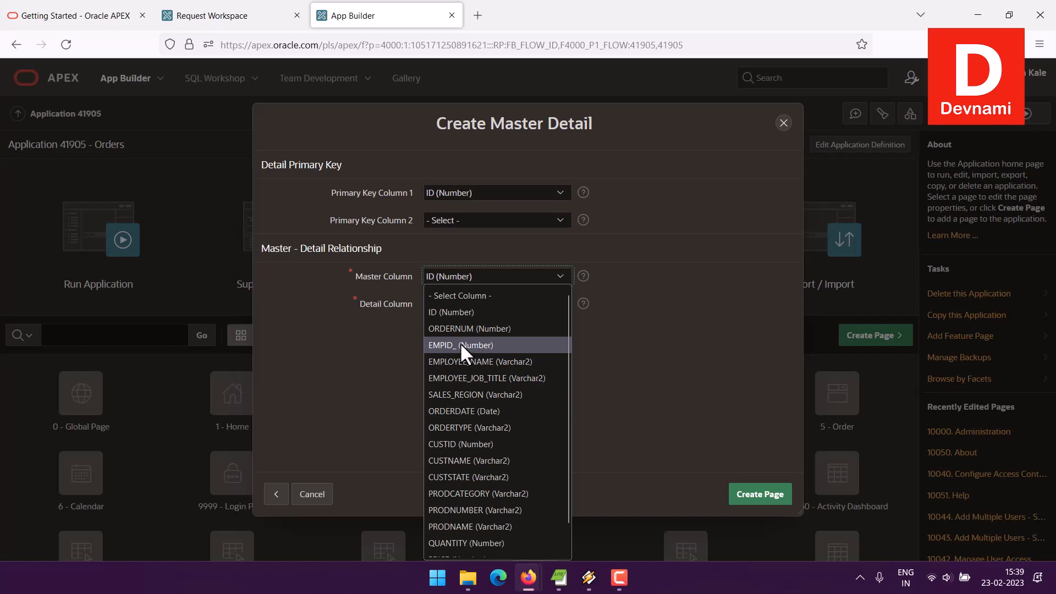
pyautogui.click(461, 362)
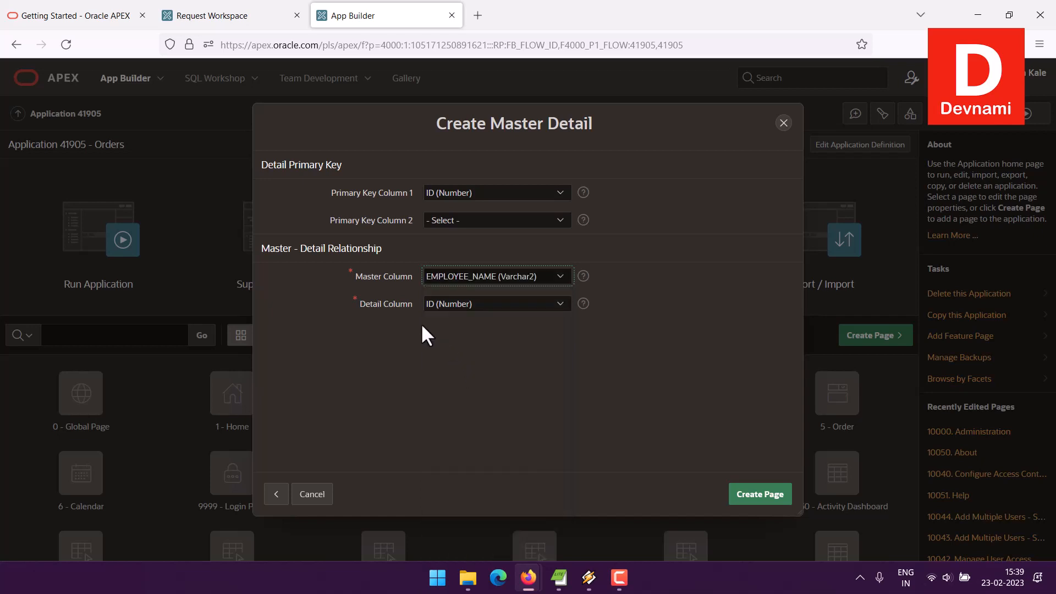
pyautogui.click(455, 309)
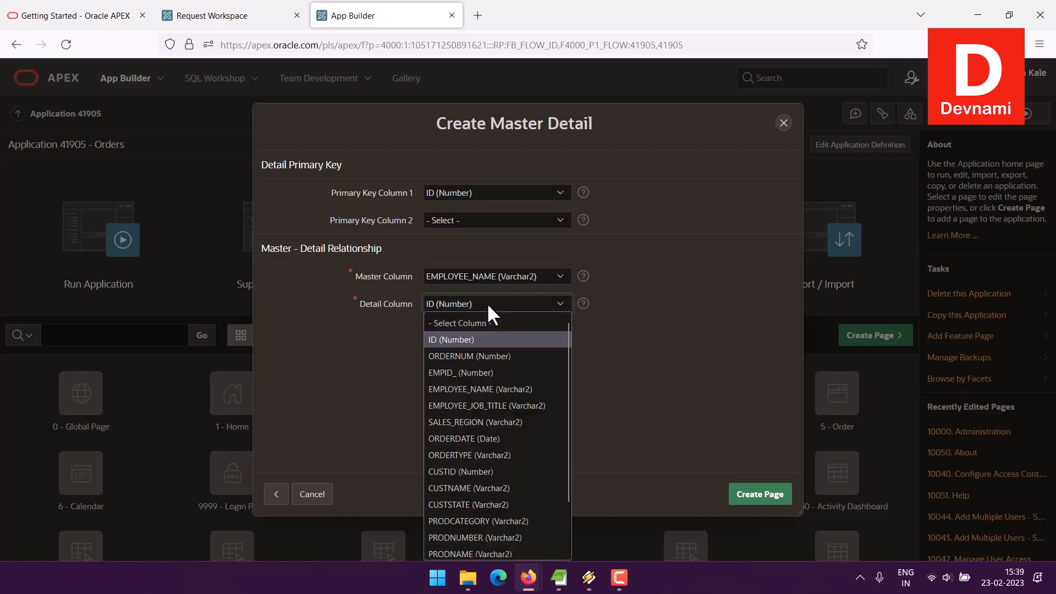
pyautogui.click(494, 406)
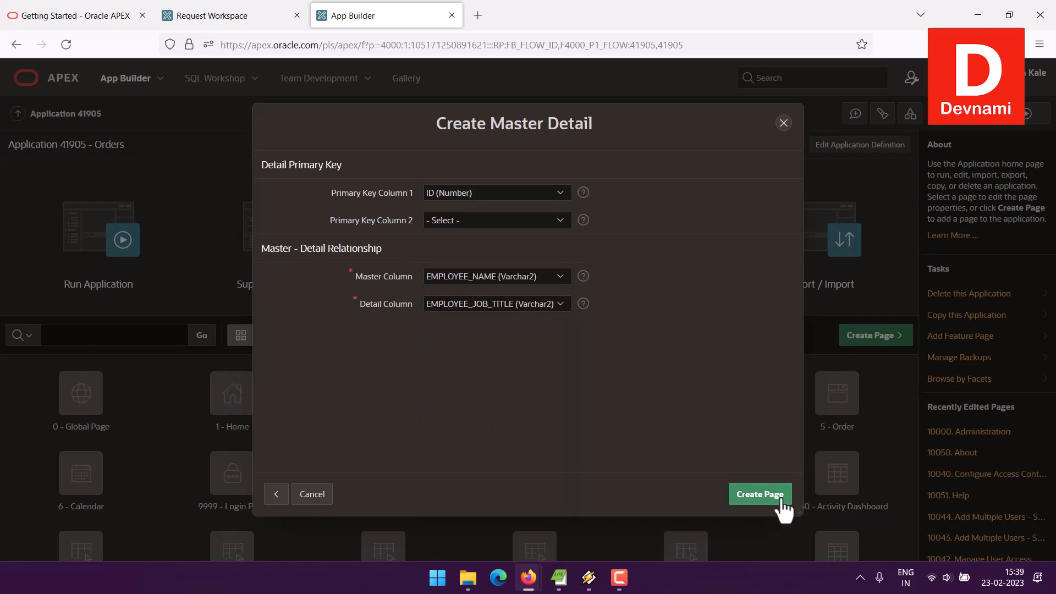
pyautogui.click(781, 498)
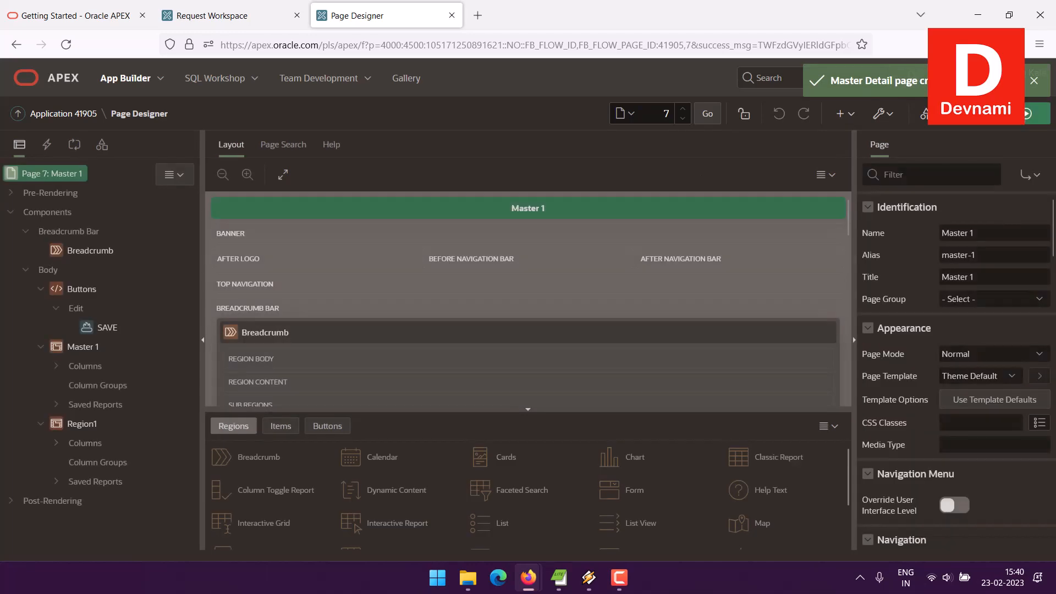
# - Run the Master 1 page and look through its order rows
pyautogui.click(1027, 115)
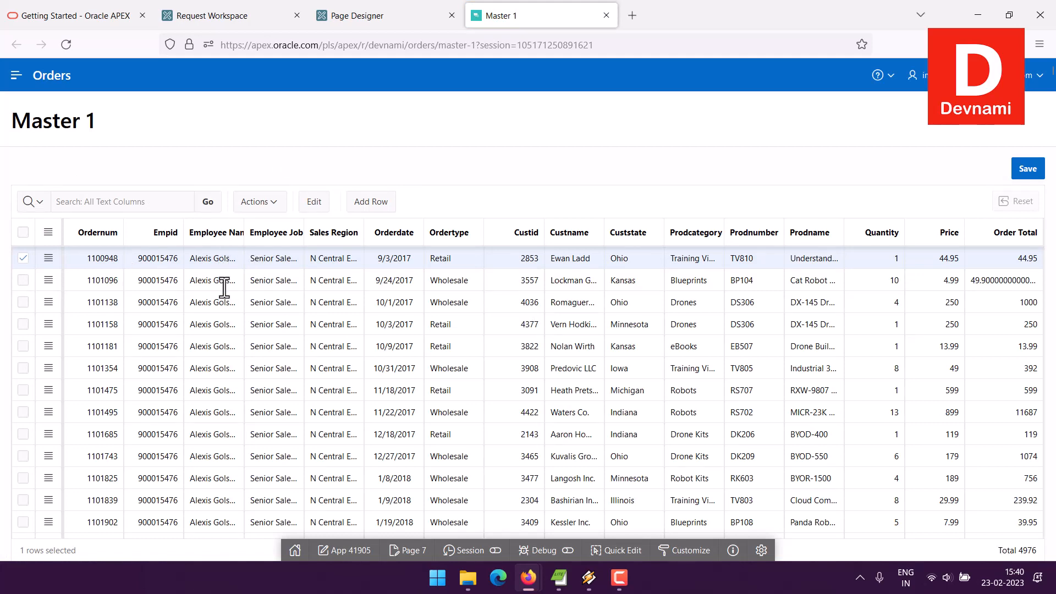
pyautogui.scroll(-15, 719, 220)
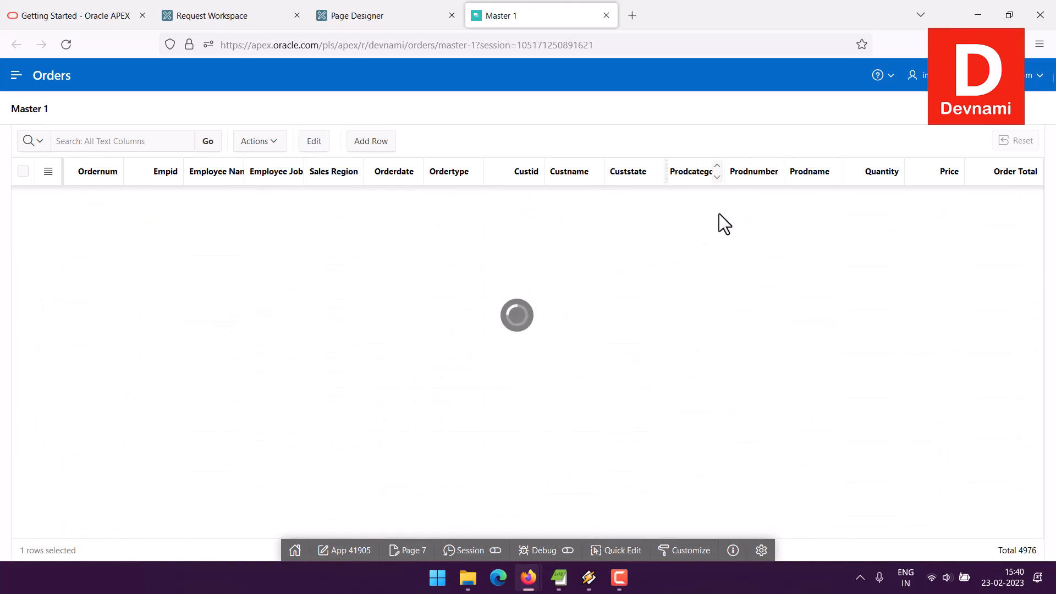
pyautogui.scroll(15, 718, 213)
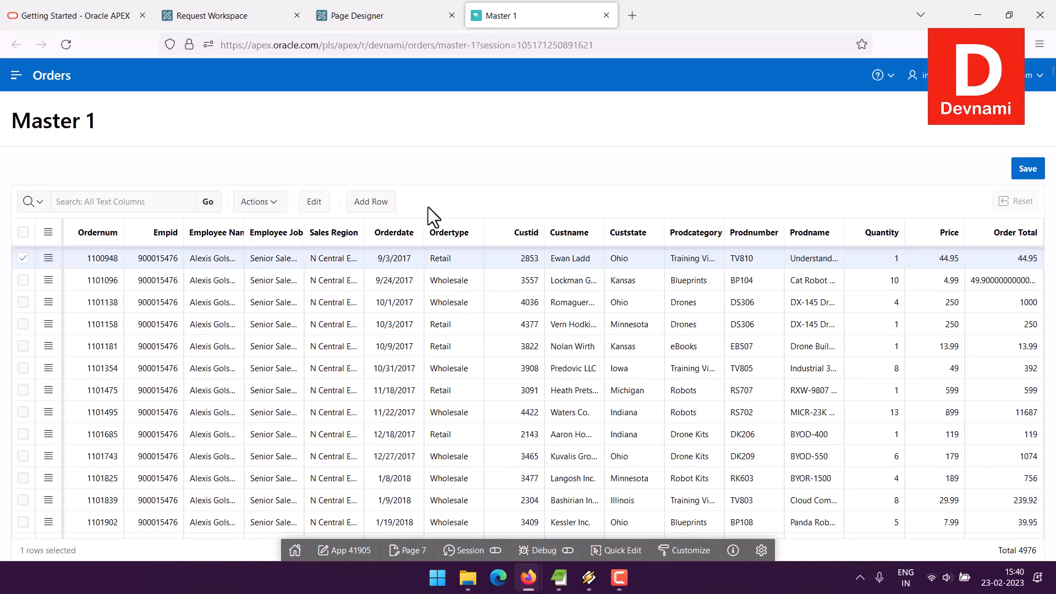
# - Add an empty row beneath the first order in the Master 1 grid and go through its cells without entering values
pyautogui.click(372, 205)
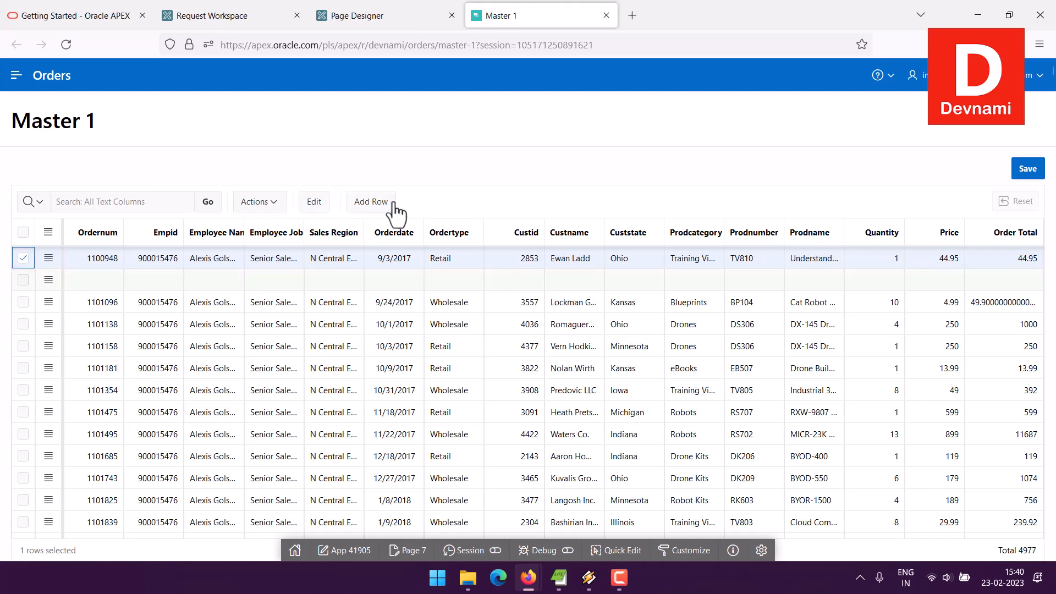
pyautogui.click(158, 282)
pyautogui.click(361, 279)
pyautogui.click(587, 279)
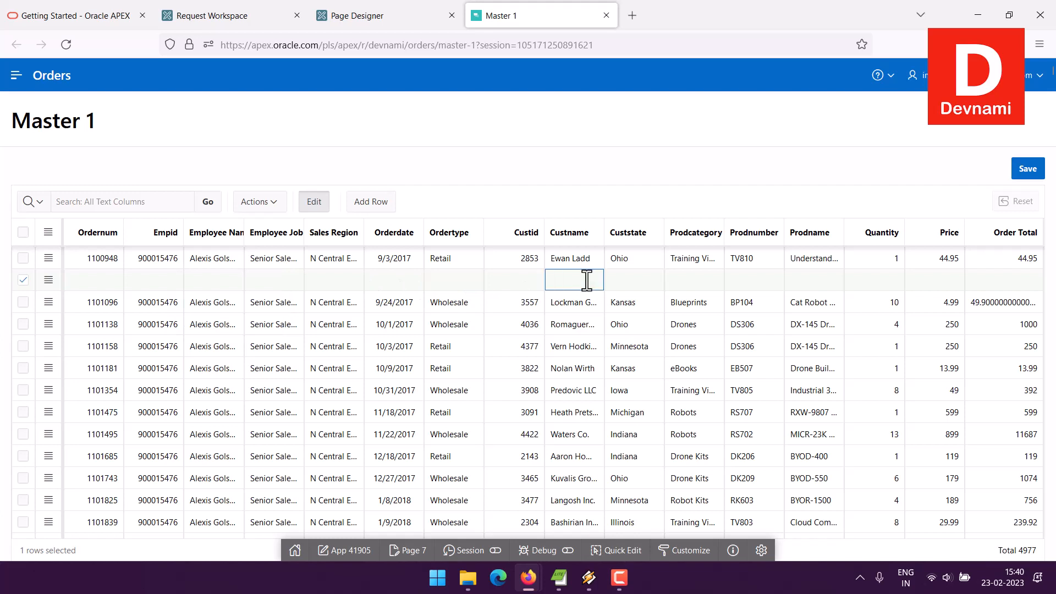
pyautogui.click(762, 279)
pyautogui.click(943, 278)
pyautogui.click(1011, 276)
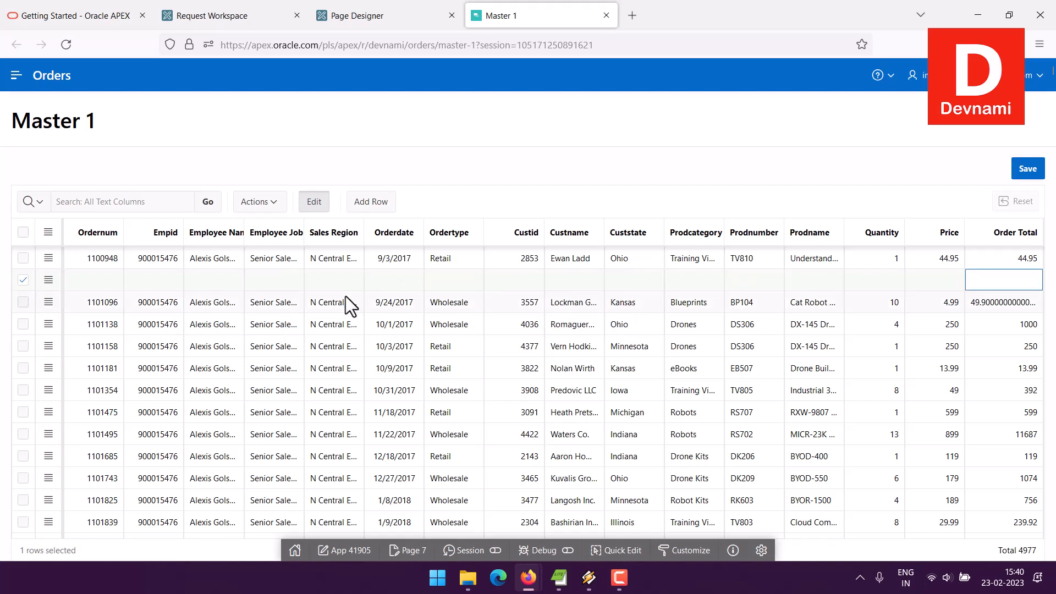
# - Delete the empty row from the Master 1 grid
pyautogui.click(49, 280)
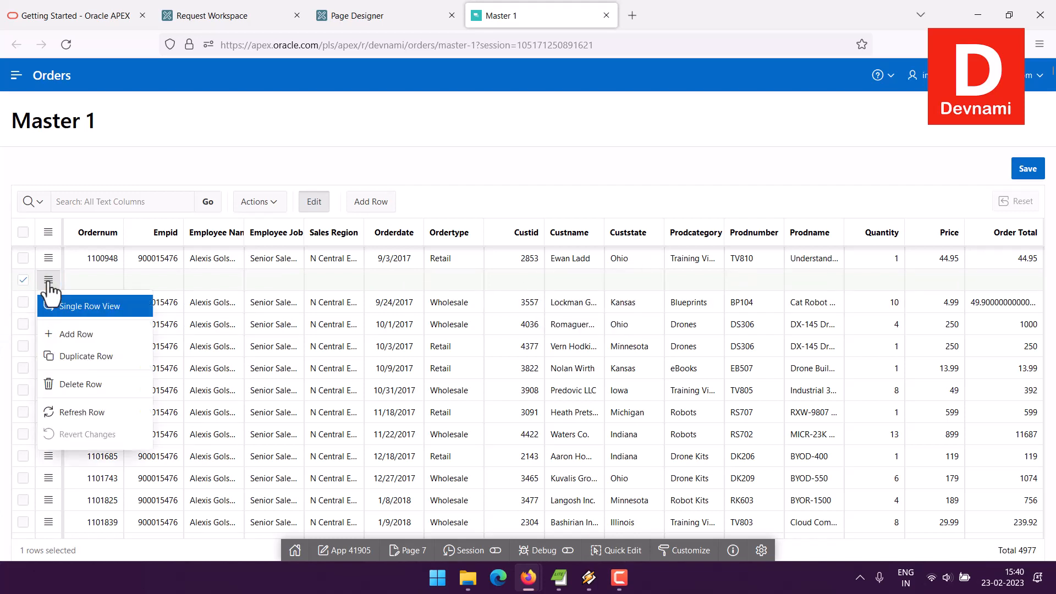
pyautogui.click(82, 385)
pyautogui.click(23, 281)
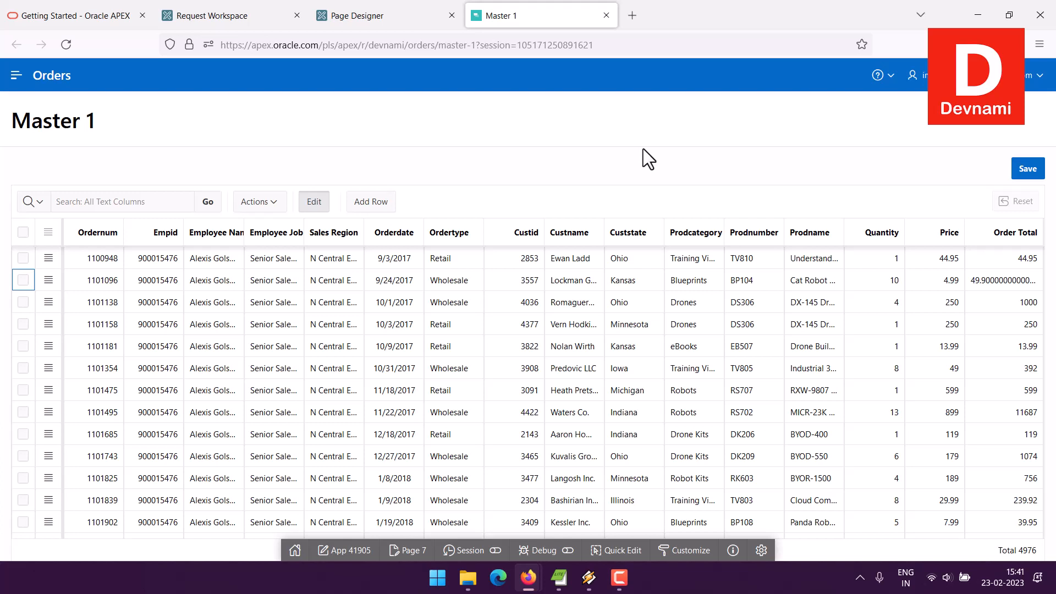
# - Review the row actions offered for the second order in the Master 1 grid, leaving the row unchanged
pyautogui.click(47, 282)
pyautogui.click(48, 278)
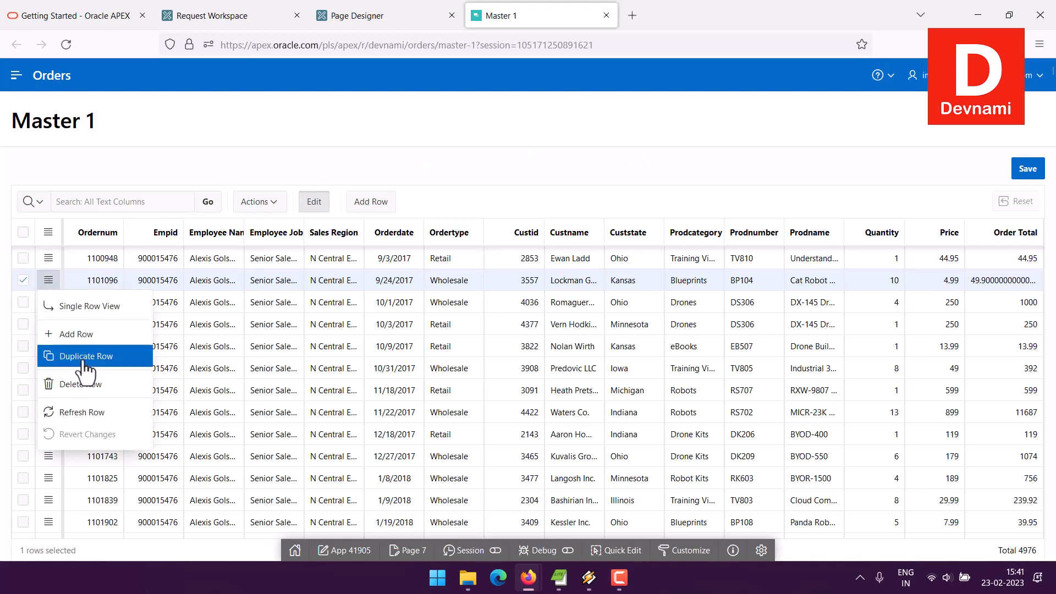
pyautogui.click(82, 412)
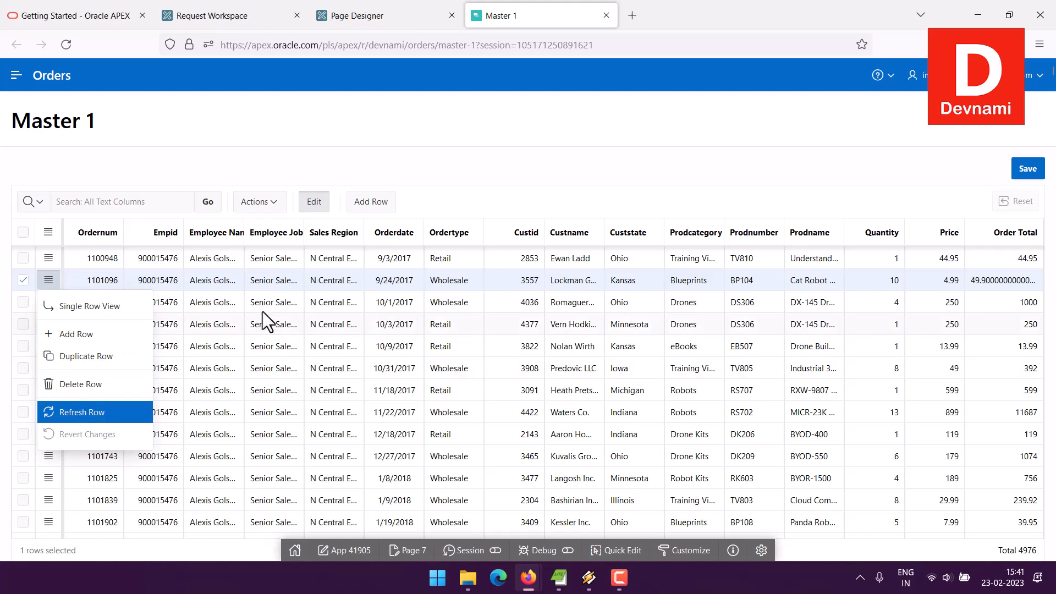
pyautogui.click(24, 280)
pyautogui.click(441, 157)
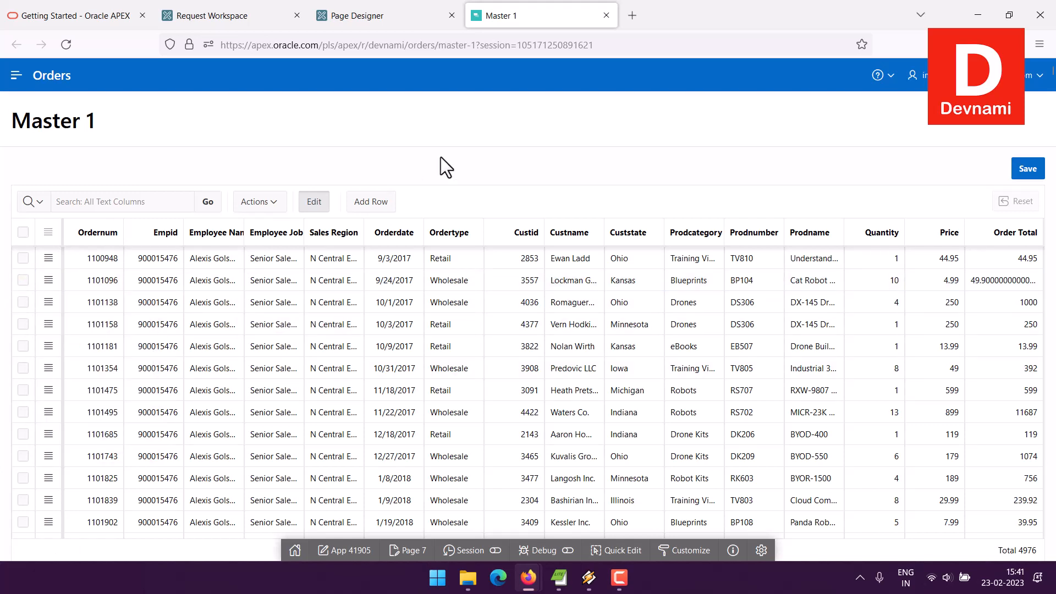
# - Close the running Master 1 page and return to the home page of Application 41905
pyautogui.click(605, 17)
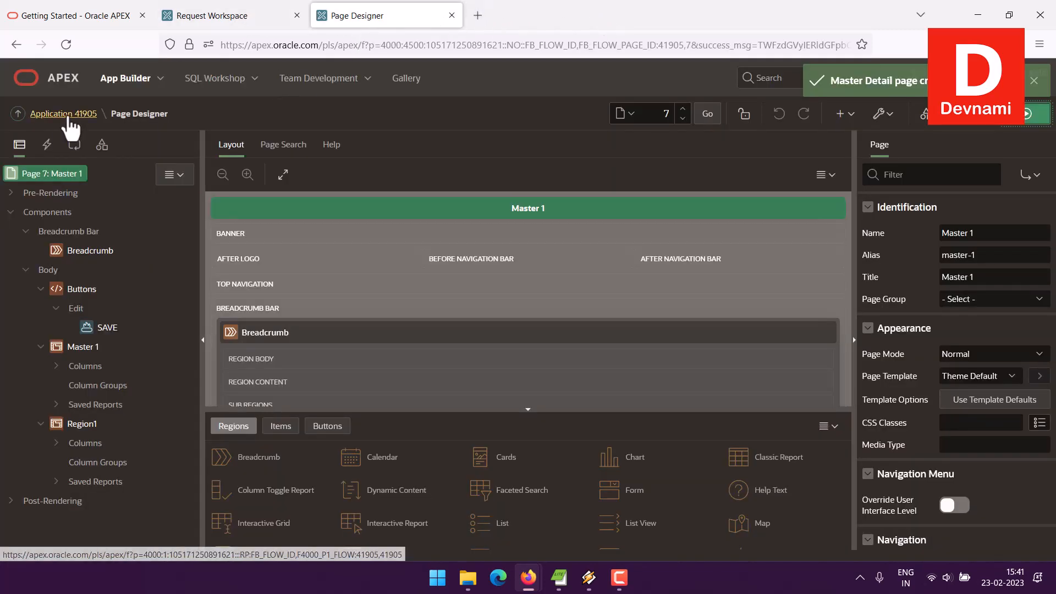
pyautogui.click(73, 113)
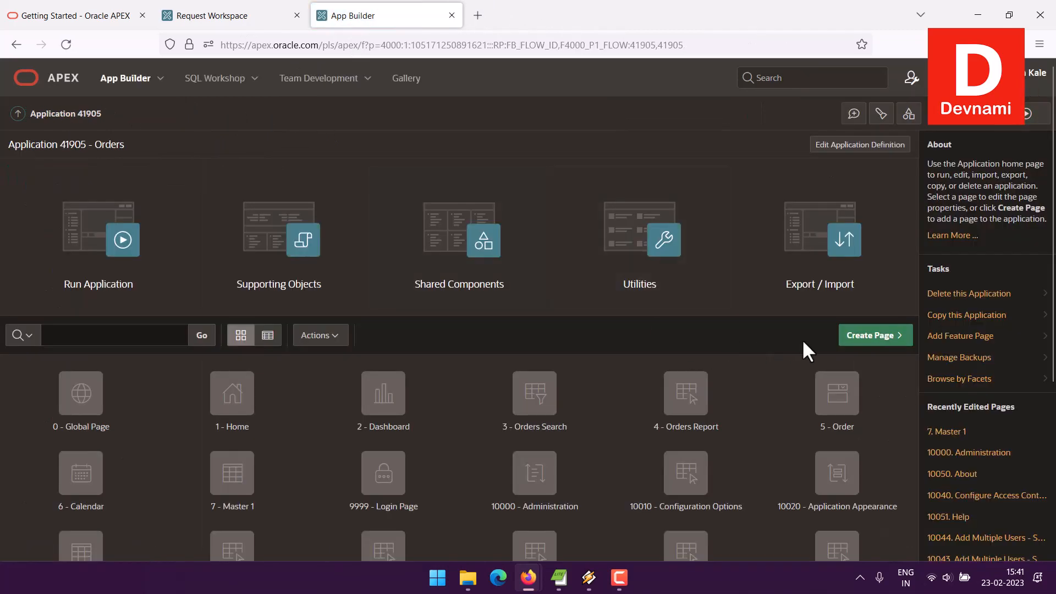
pyautogui.click(889, 339)
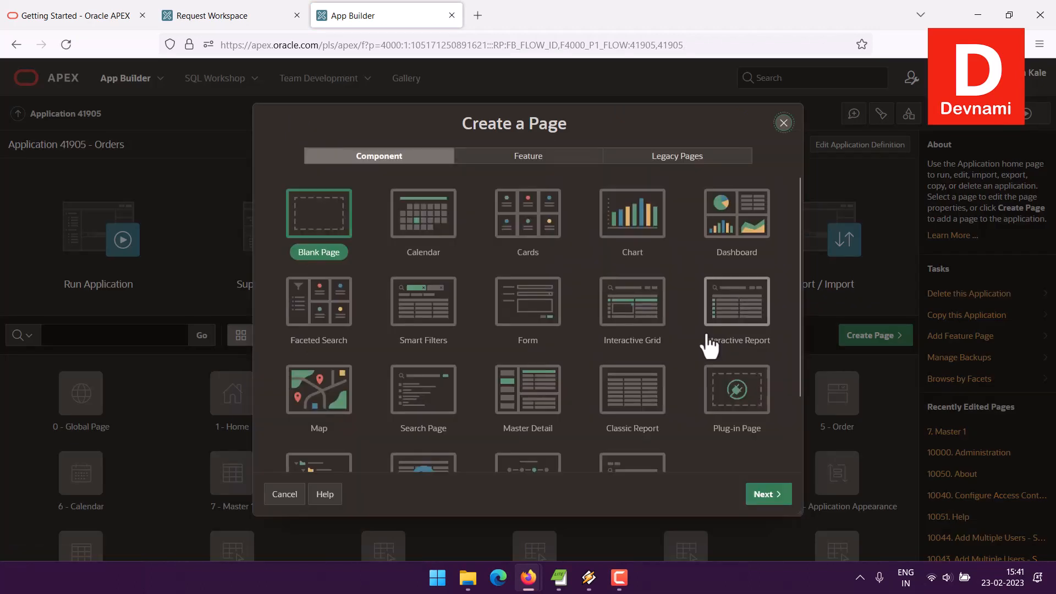
pyautogui.scroll(-1, 593, 332)
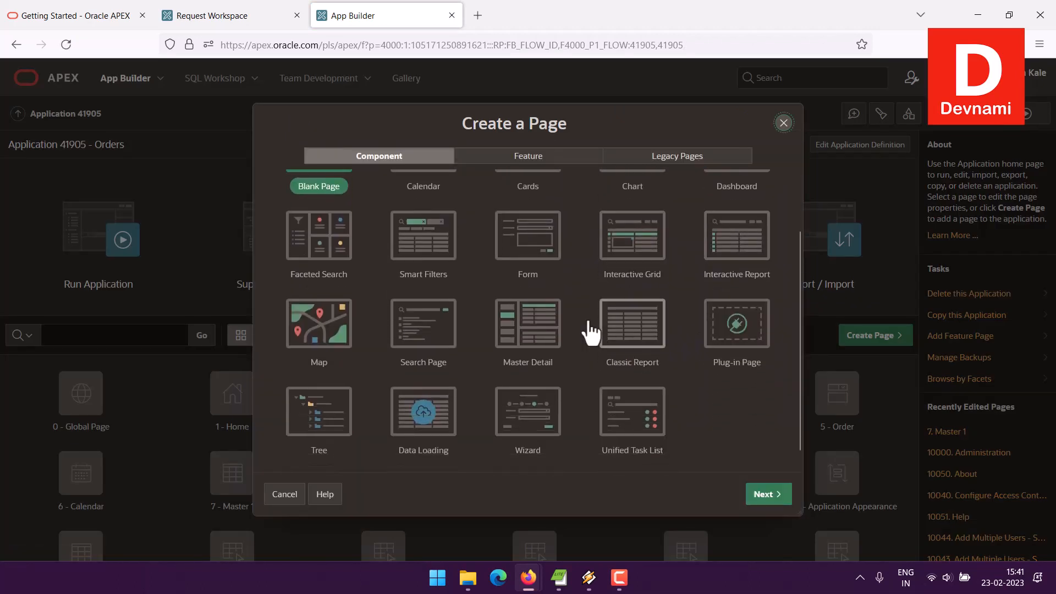
pyautogui.click(529, 329)
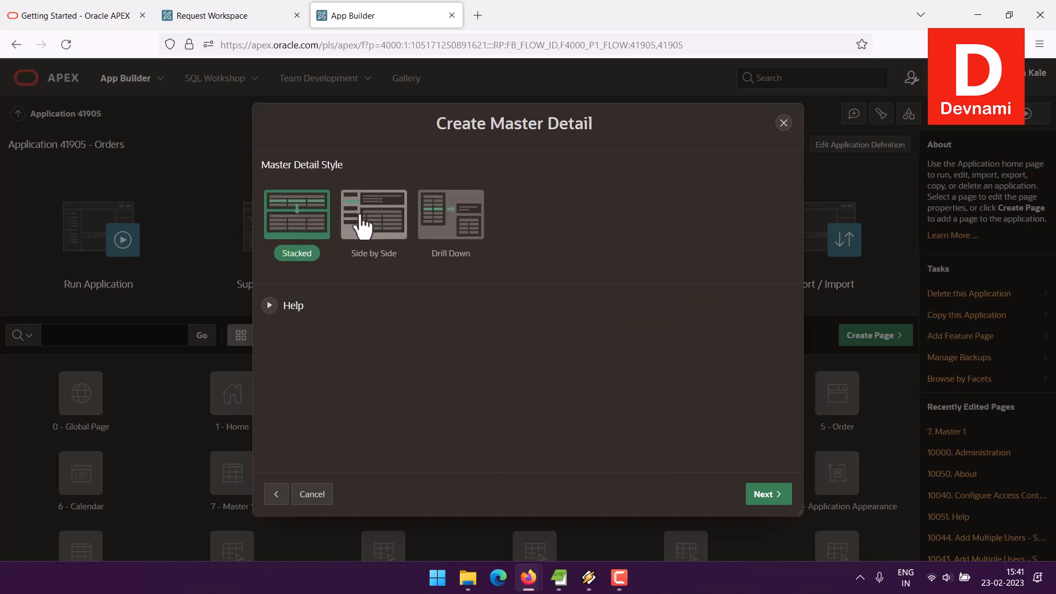
pyautogui.click(364, 226)
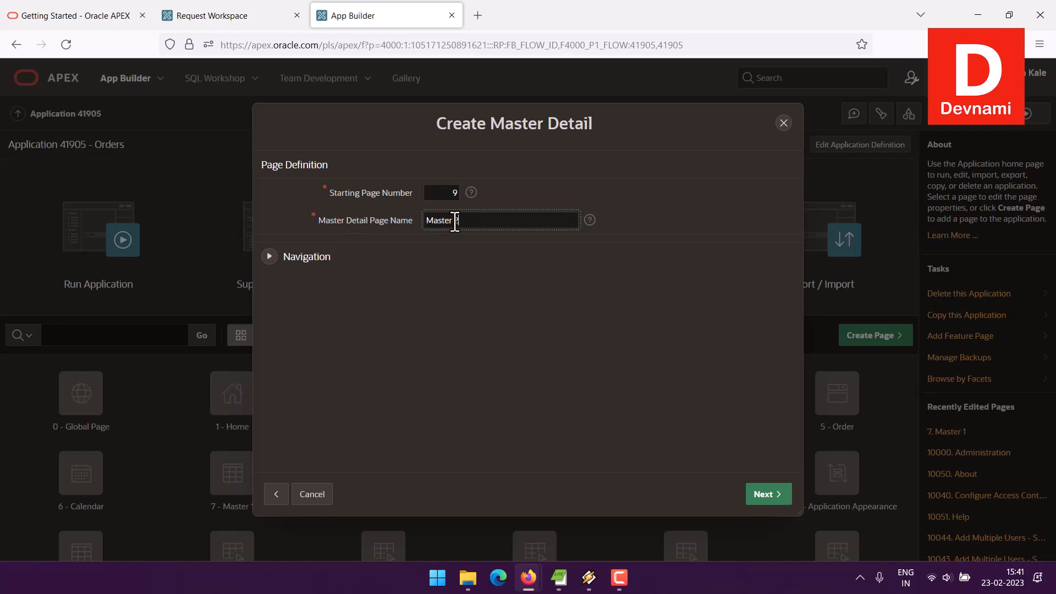
pyautogui.click(762, 495)
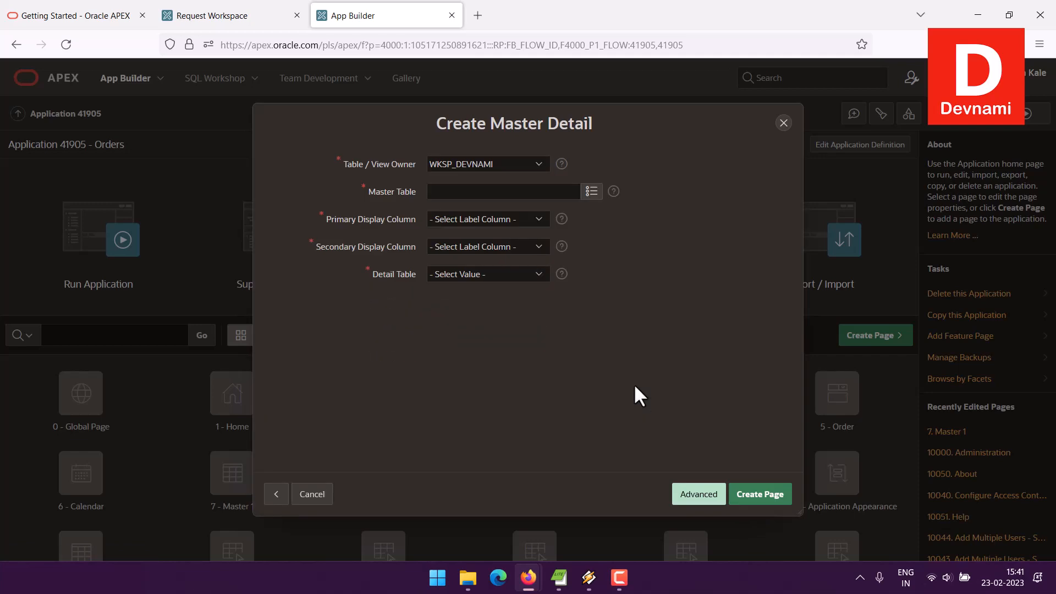
pyautogui.click(592, 191)
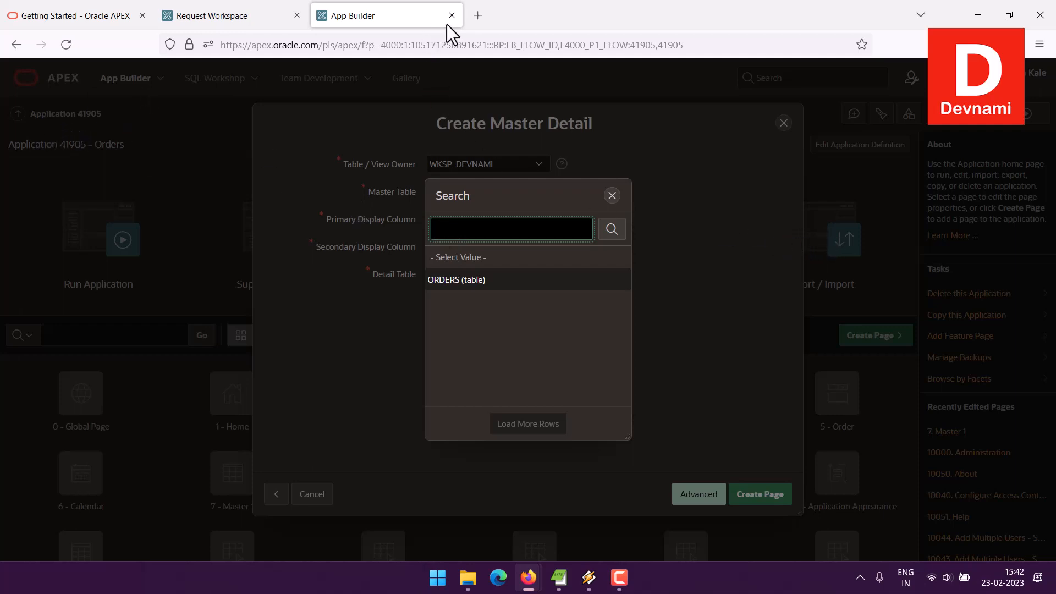
# - Open apex.oracle.com in a new browser tab and close the old App Builder tab
pyautogui.click(478, 21)
pyautogui.write('apex.oracle.com')
pyautogui.press('Return')
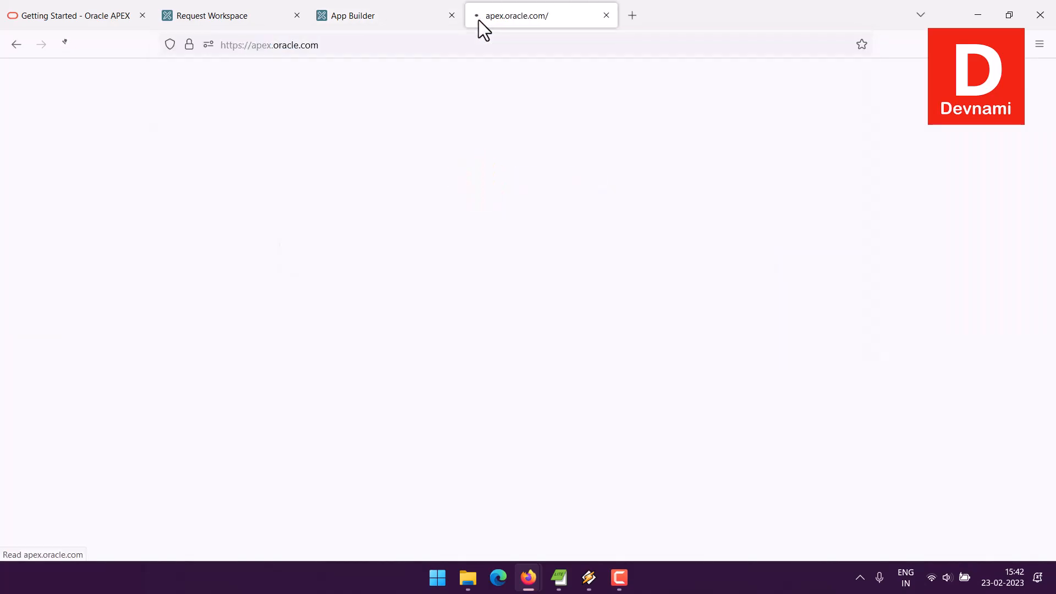
pyautogui.click(435, 21)
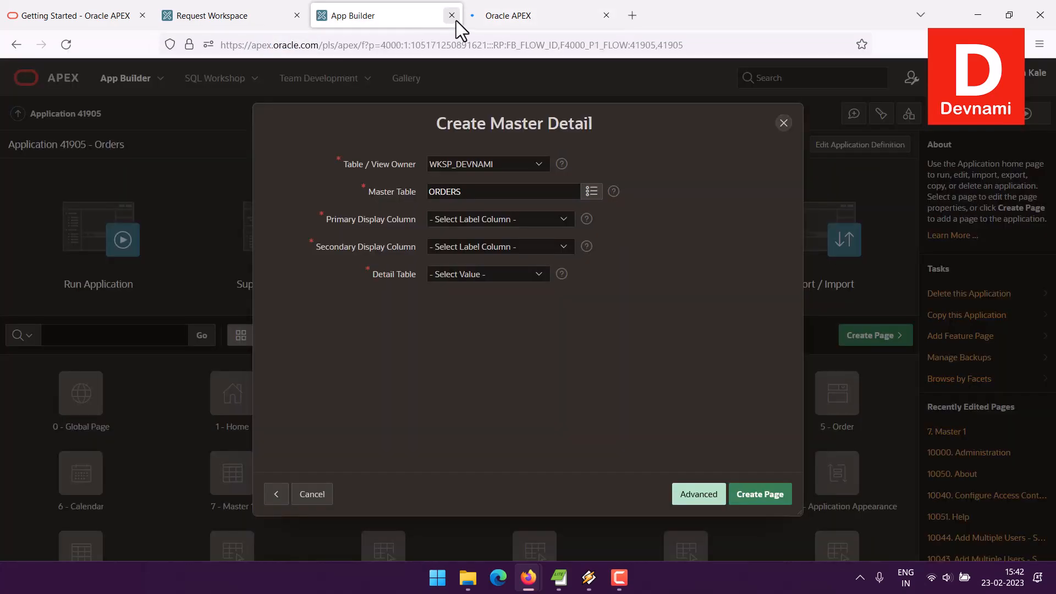
pyautogui.click(517, 18)
pyautogui.click(452, 15)
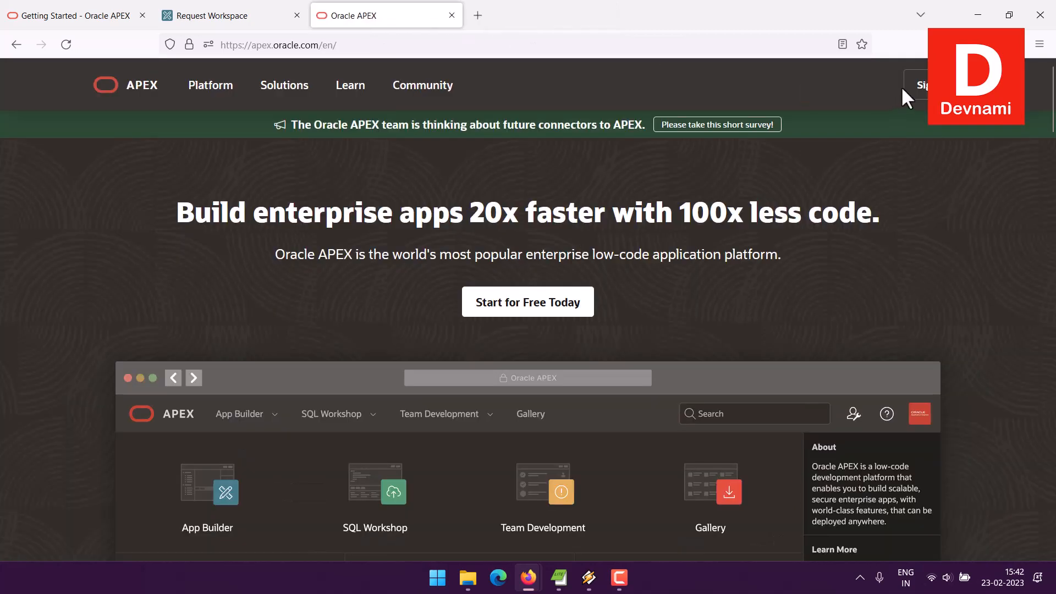
# - Sign in to the devnami workspace with the account password and open the Orders application
pyautogui.click(910, 82)
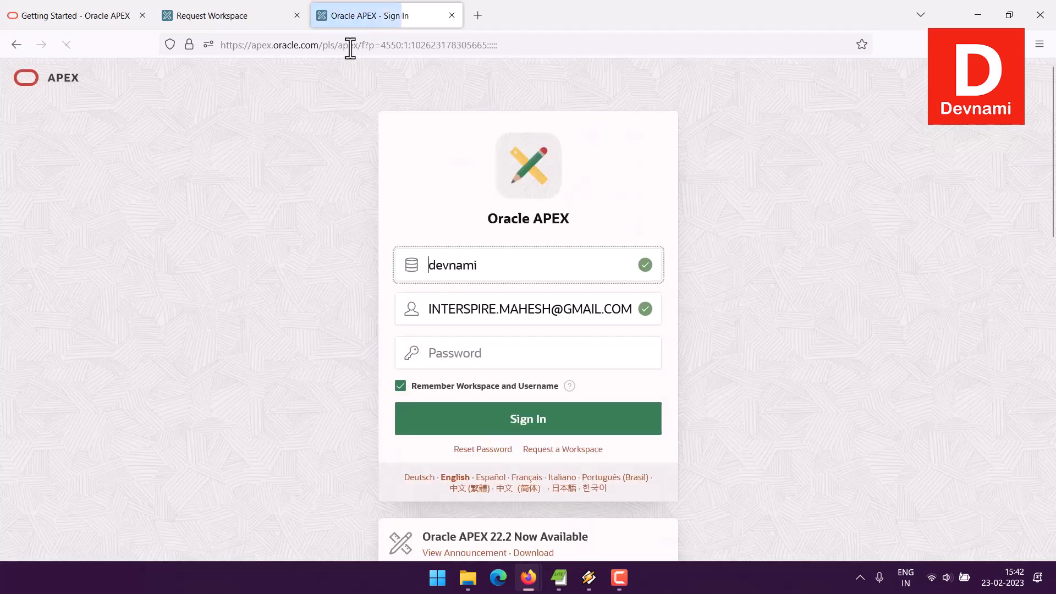
pyautogui.click(453, 359)
pyautogui.write('••')
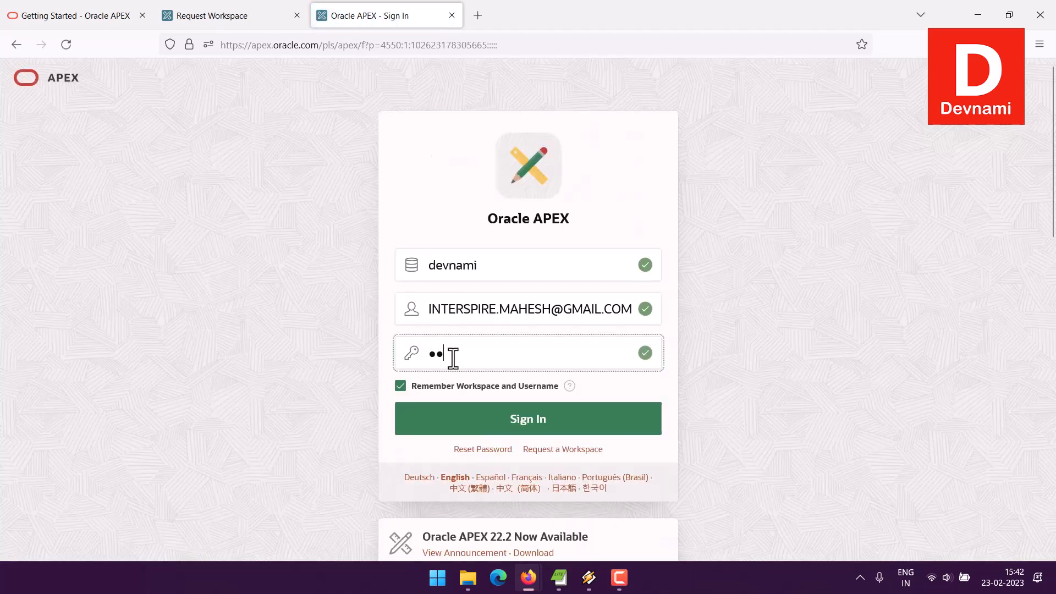
pyautogui.write('•••••••')
pyautogui.press('Return')
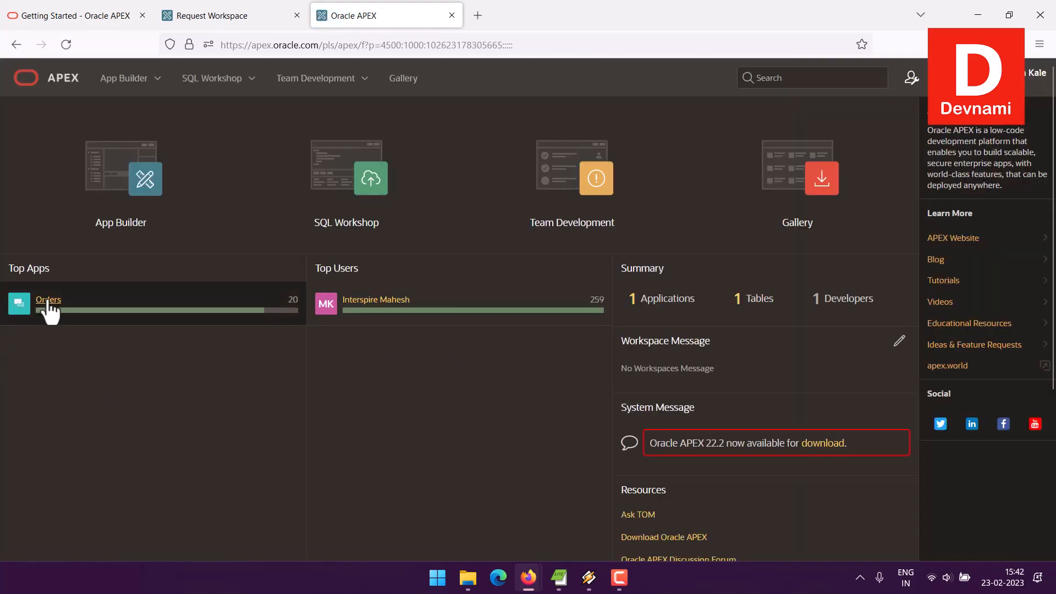
pyautogui.click(48, 302)
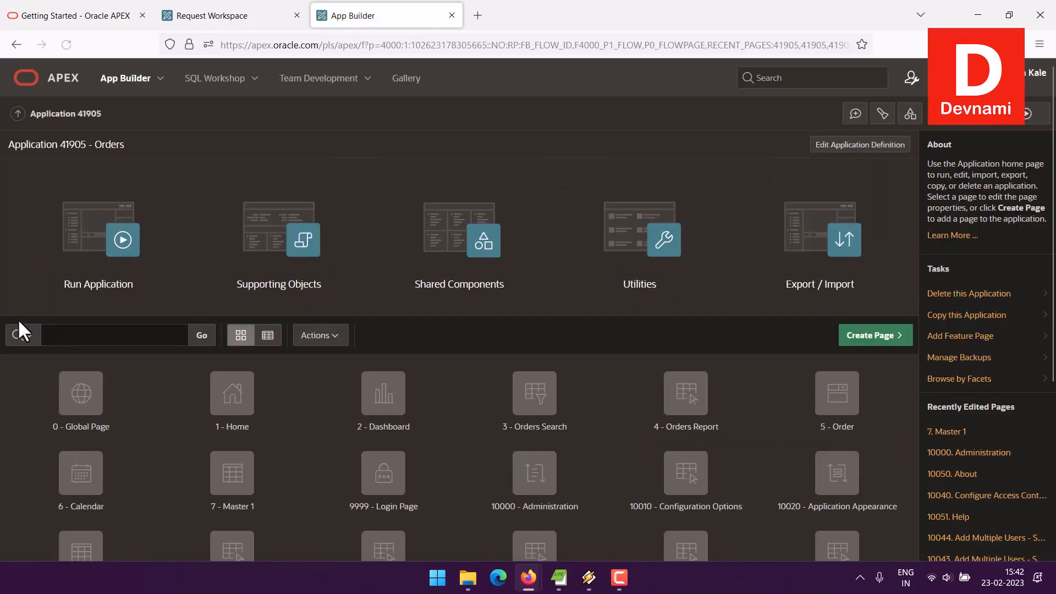
# - Start a Side by Side Master Detail page, enter its page name and choose ORDERS as the master table
pyautogui.click(874, 335)
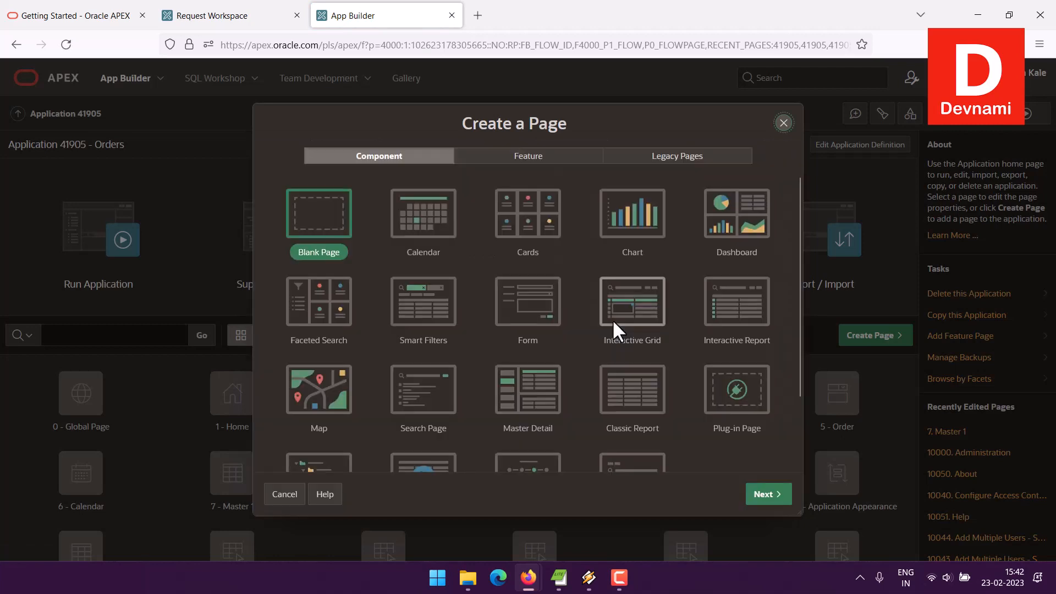
pyautogui.click(536, 400)
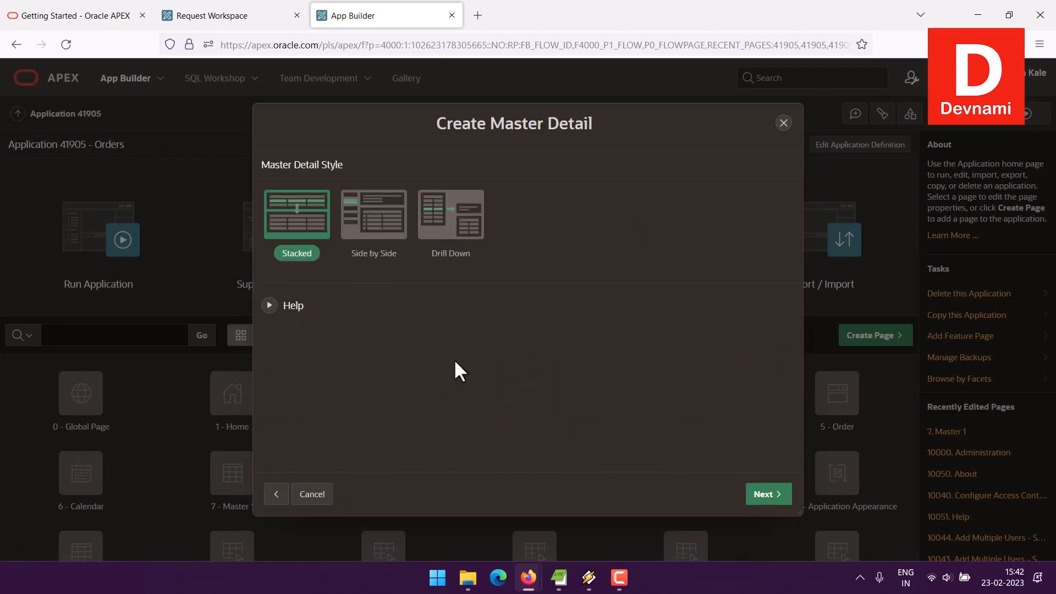
pyautogui.click(380, 247)
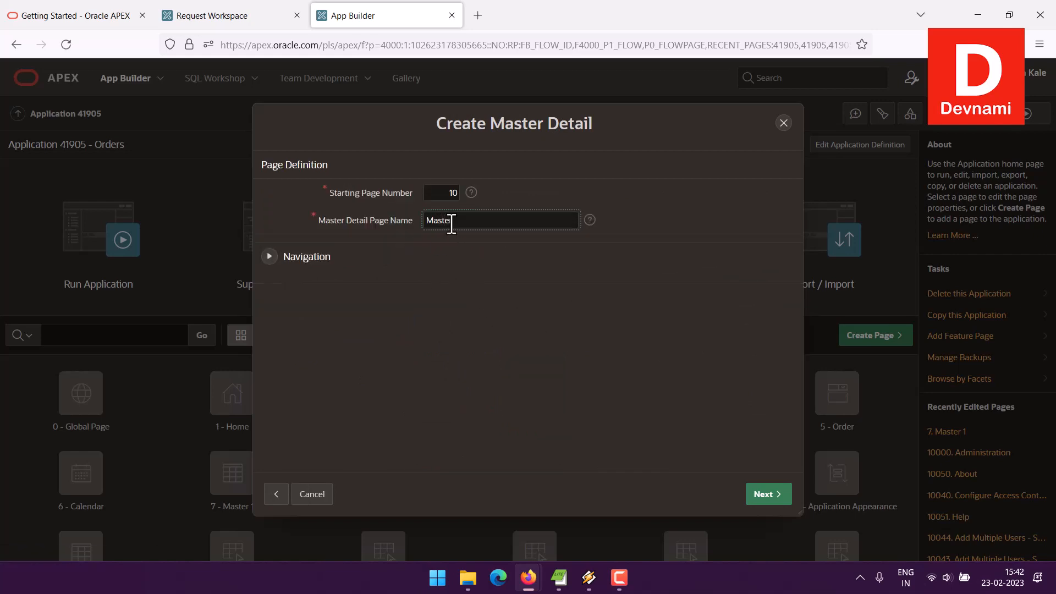
pyautogui.click(765, 493)
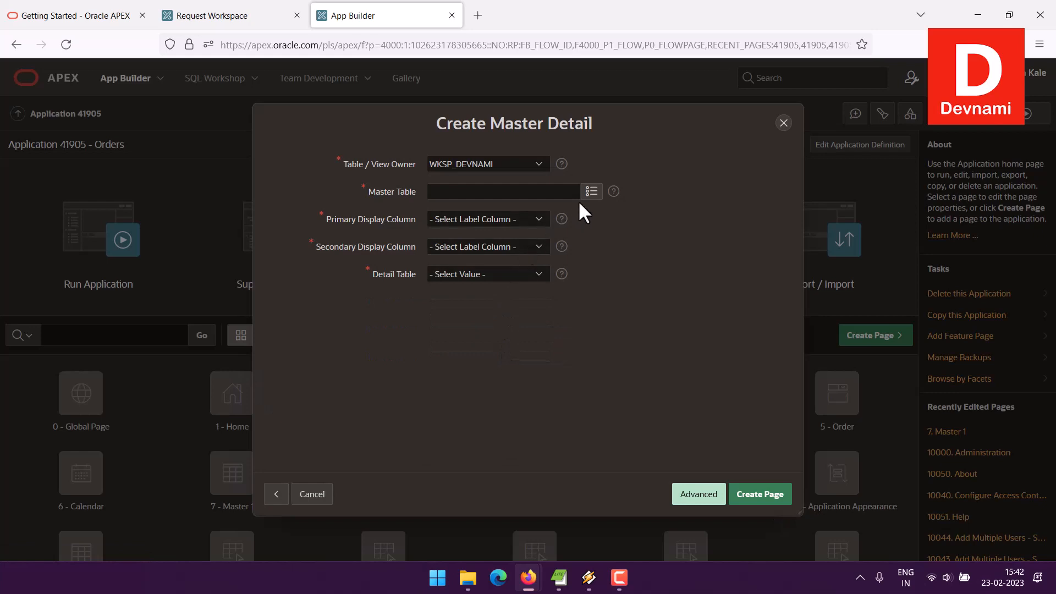
pyautogui.click(590, 192)
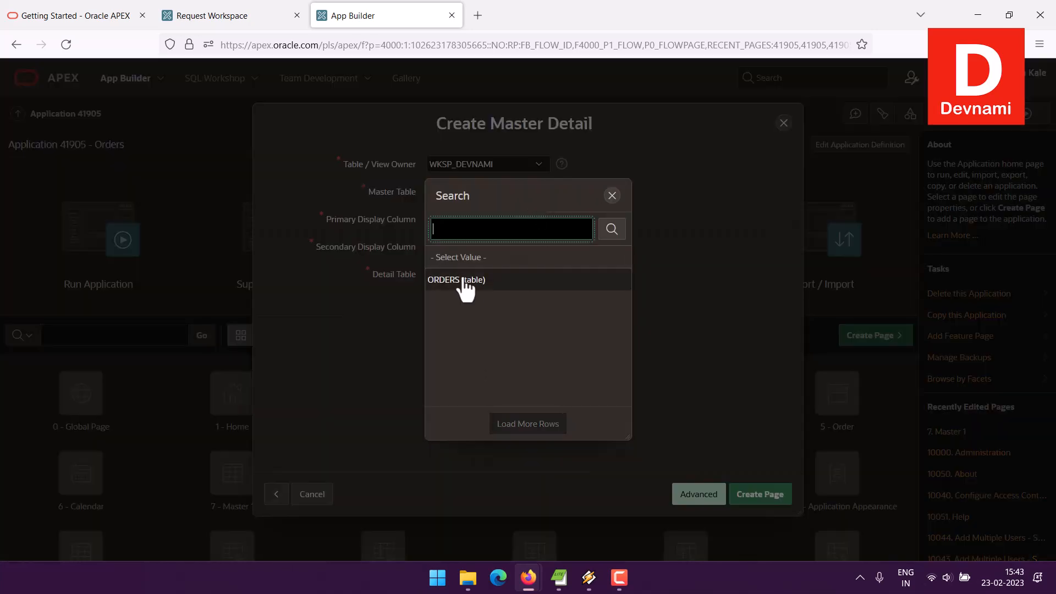
pyautogui.click(487, 284)
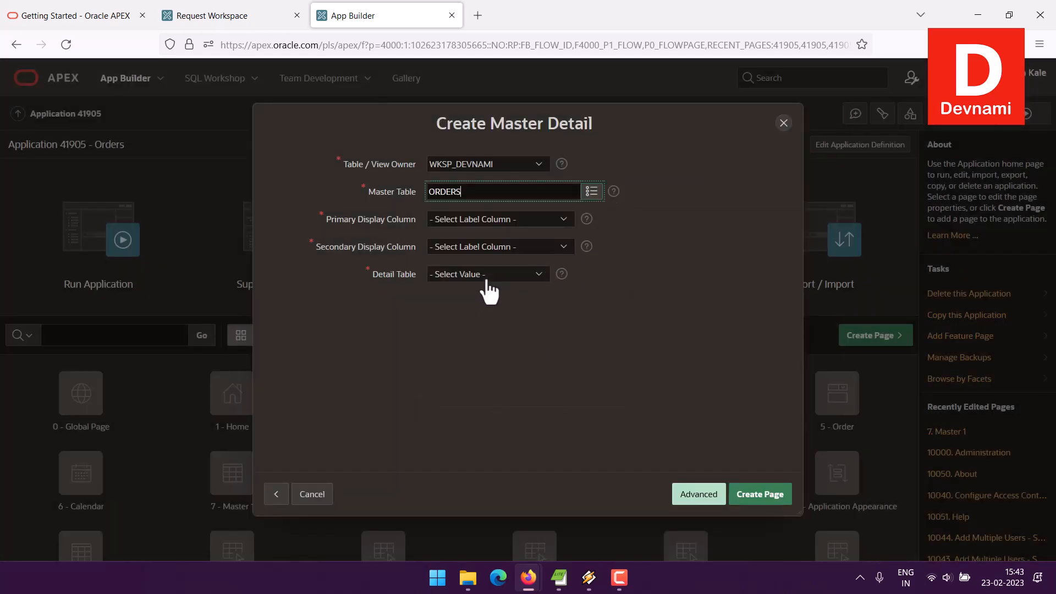
# - Set the primary display column to CUSTNAME and the secondary display column to ORDERTYPE
pyautogui.click(456, 221)
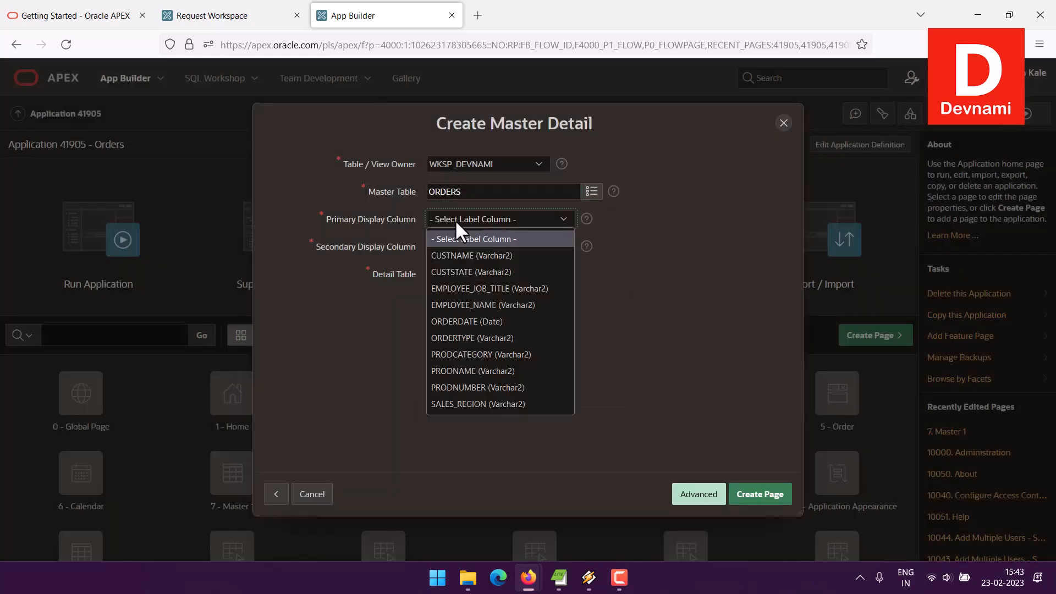
pyautogui.click(467, 255)
pyautogui.click(455, 249)
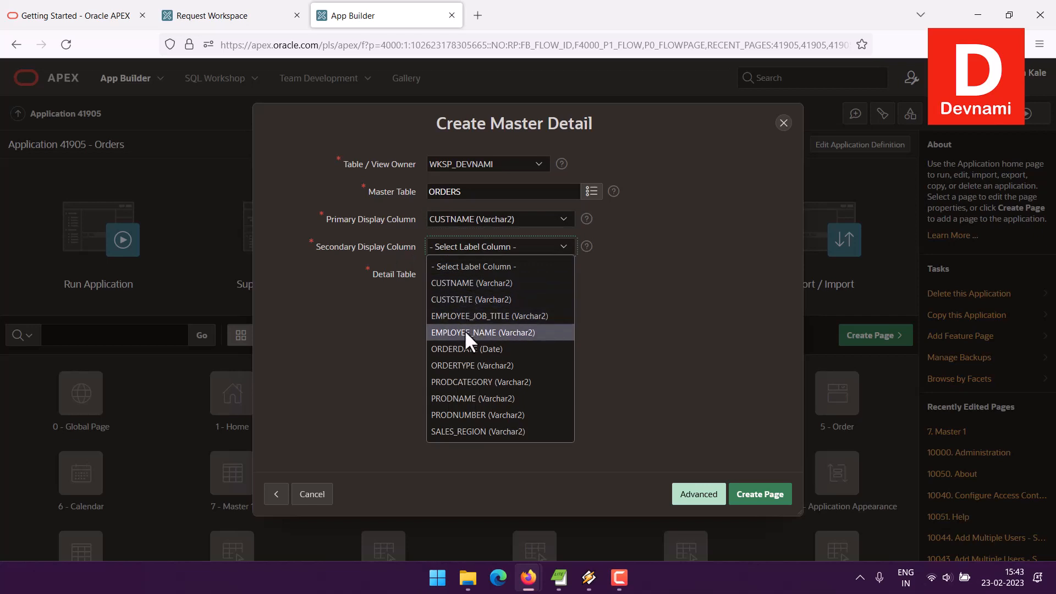
pyautogui.click(470, 360)
# - Try to choose a detail table for the ORDERS master table
pyautogui.click(481, 275)
pyautogui.click(481, 291)
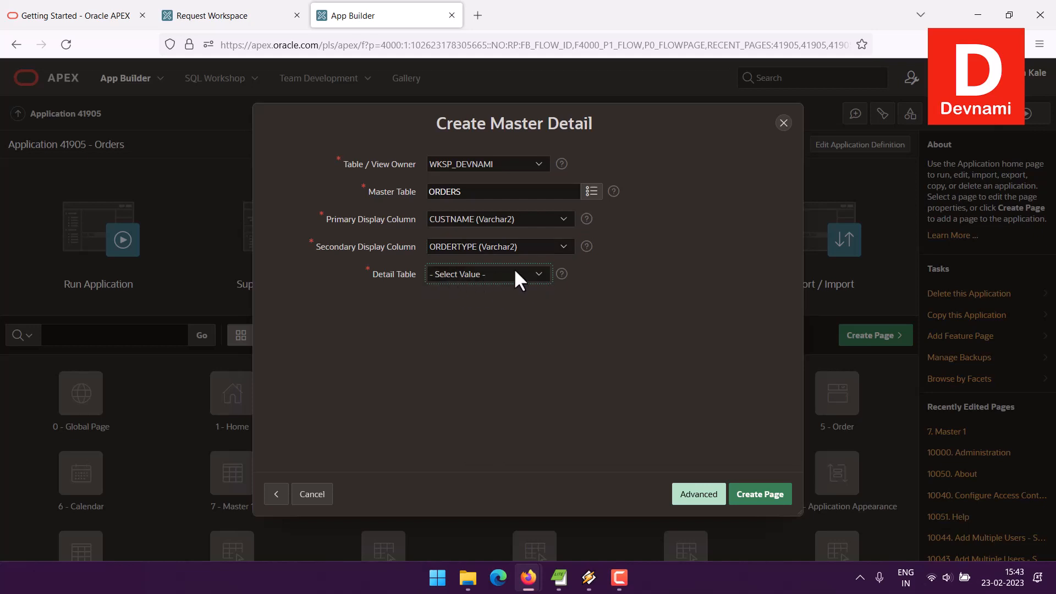
pyautogui.click(515, 271)
pyautogui.click(500, 291)
# - Change the primary display column to ORDERTYPE and the secondary display column to PRODCATEGORY
pyautogui.click(556, 217)
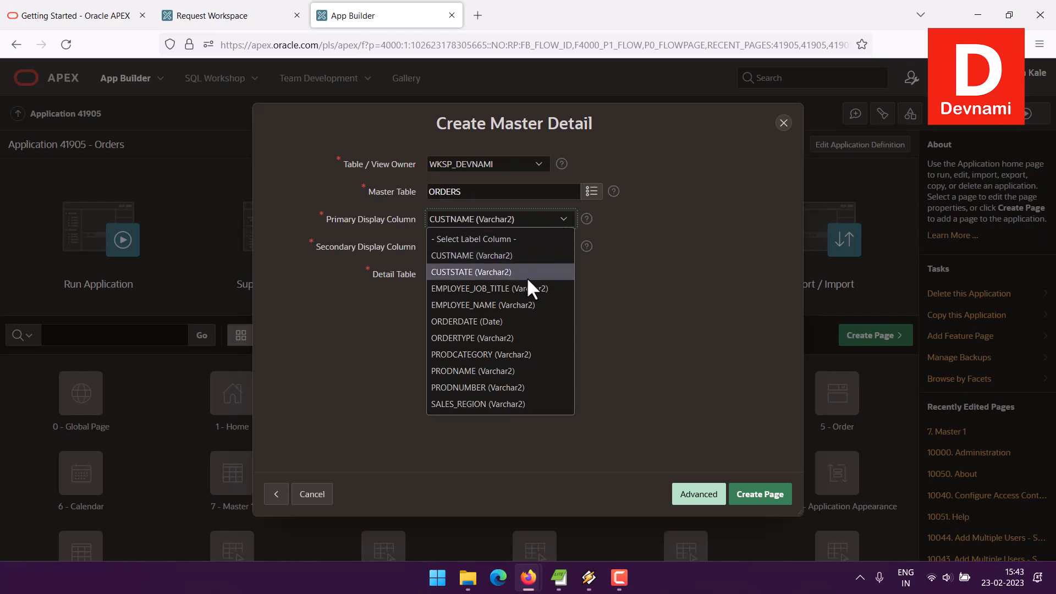
pyautogui.click(493, 336)
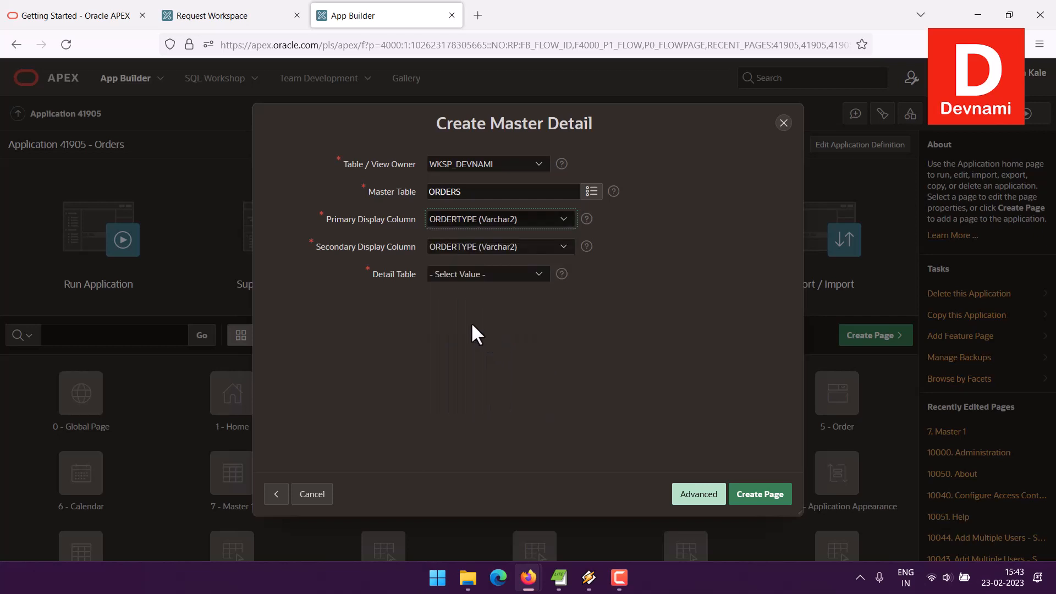
pyautogui.click(480, 243)
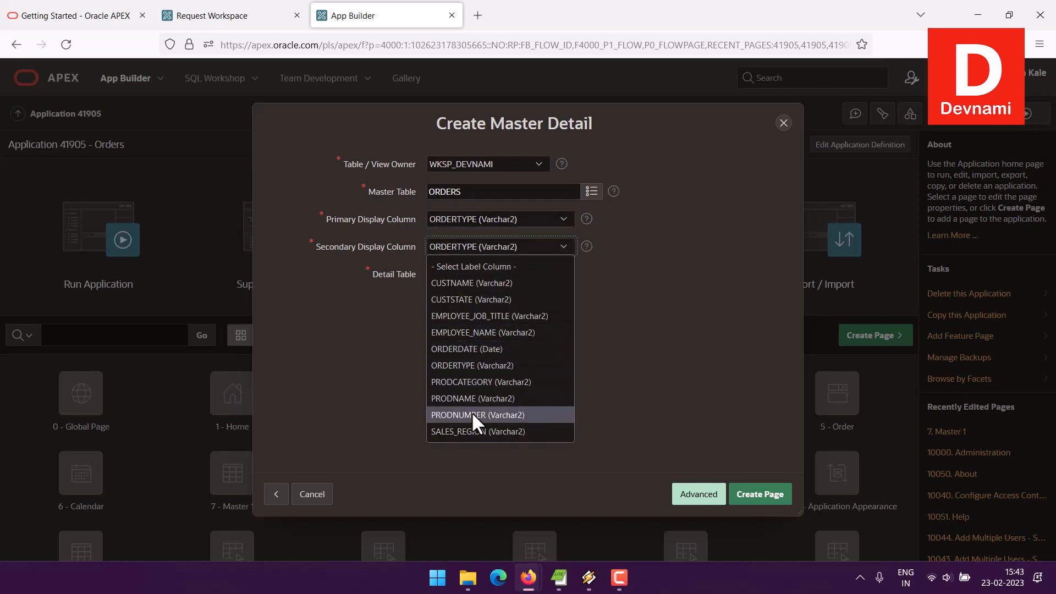
pyautogui.click(477, 382)
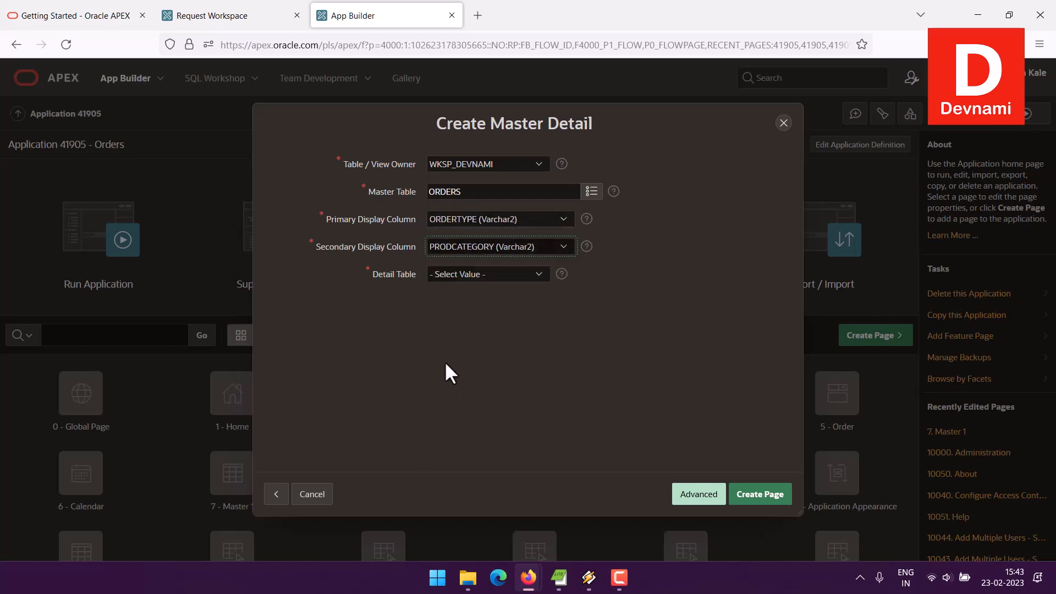
# - Check the detail table choices and the available table owner schemas for a usable detail table
pyautogui.click(477, 278)
pyautogui.click(476, 278)
pyautogui.click(476, 278)
pyautogui.click(476, 276)
pyautogui.click(477, 277)
pyautogui.click(477, 277)
pyautogui.click(477, 155)
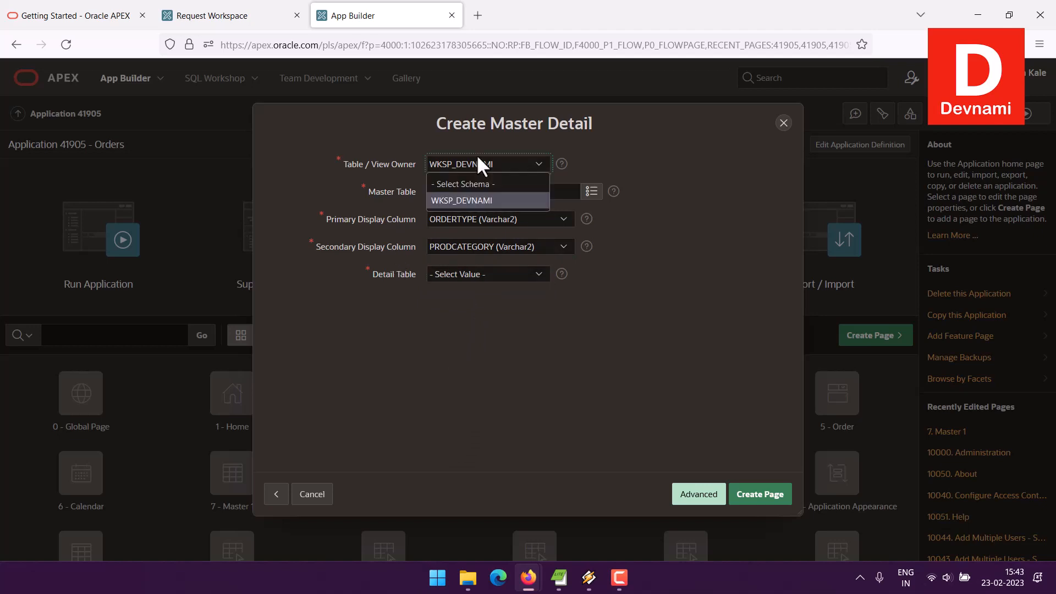
pyautogui.click(476, 154)
pyautogui.click(542, 271)
pyautogui.click(542, 271)
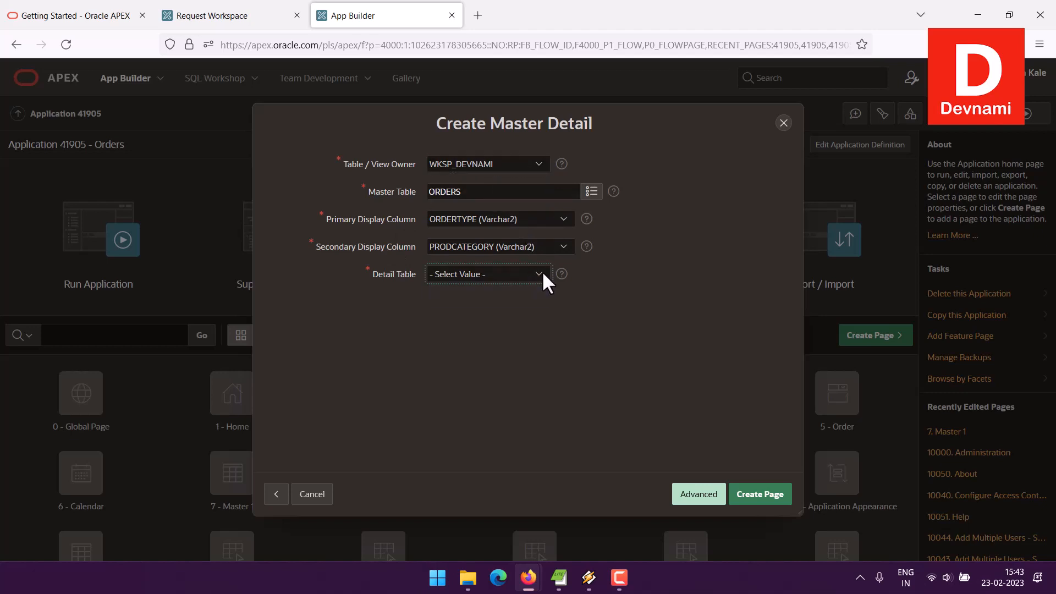
pyautogui.click(543, 270)
pyautogui.click(544, 271)
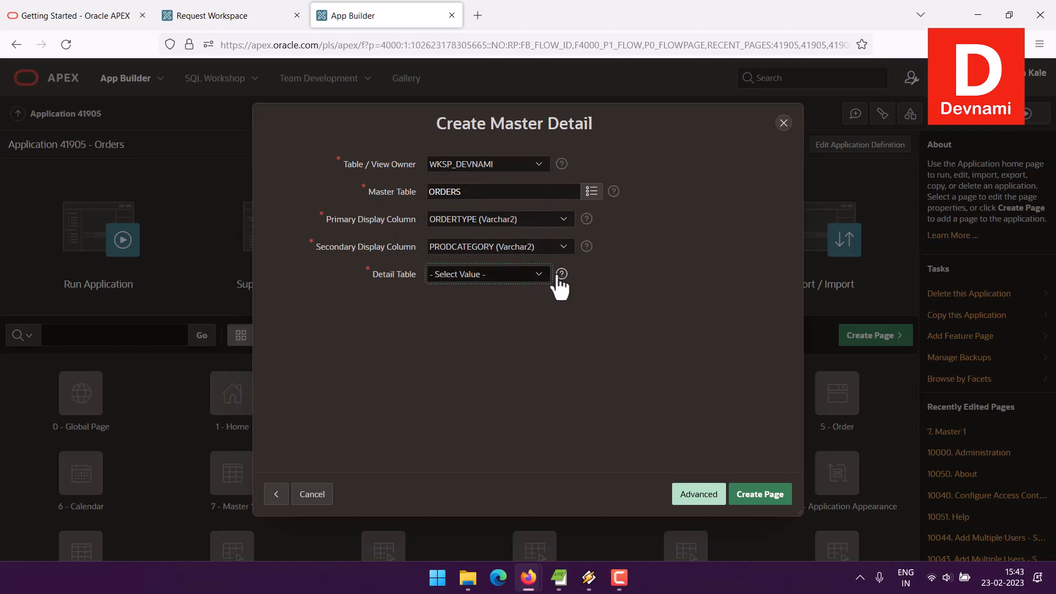
# - Try to create the Side by Side Master Detail page without a detail table
pyautogui.click(390, 282)
pyautogui.moveTo(401, 315); pyautogui.dragTo(499, 313)
pyautogui.click(517, 313)
pyautogui.click(537, 331)
pyautogui.click(680, 272)
pyautogui.click(770, 498)
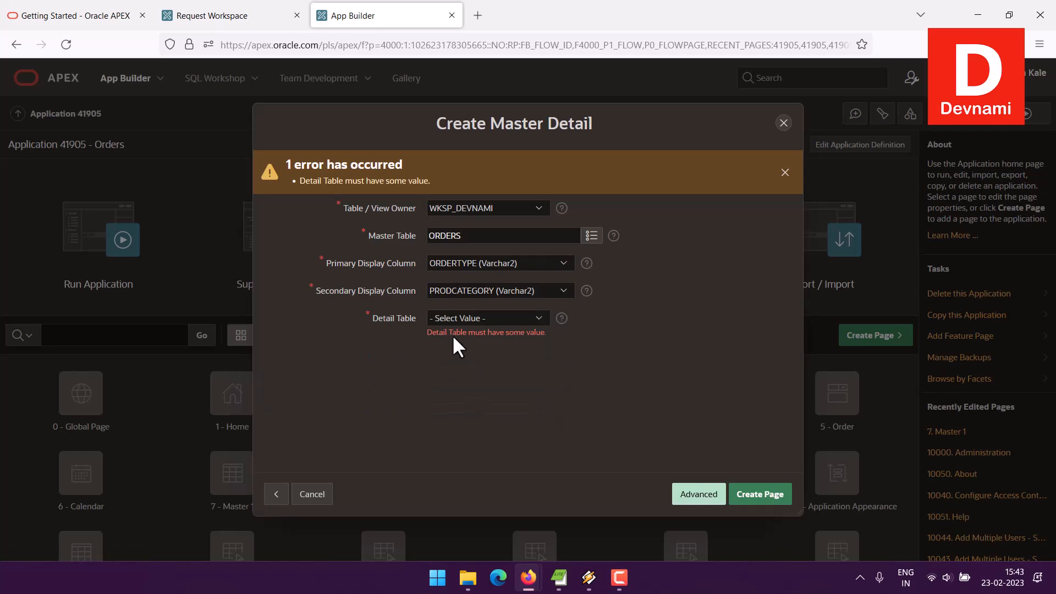
# - Try EMPLOYEE_NAME as primary and EMPLOYEE_JOB_TITLE as secondary display column, and recheck the detail table choices
pyautogui.moveTo(453, 334); pyautogui.dragTo(579, 331)
pyautogui.click(580, 331)
pyautogui.click(480, 288)
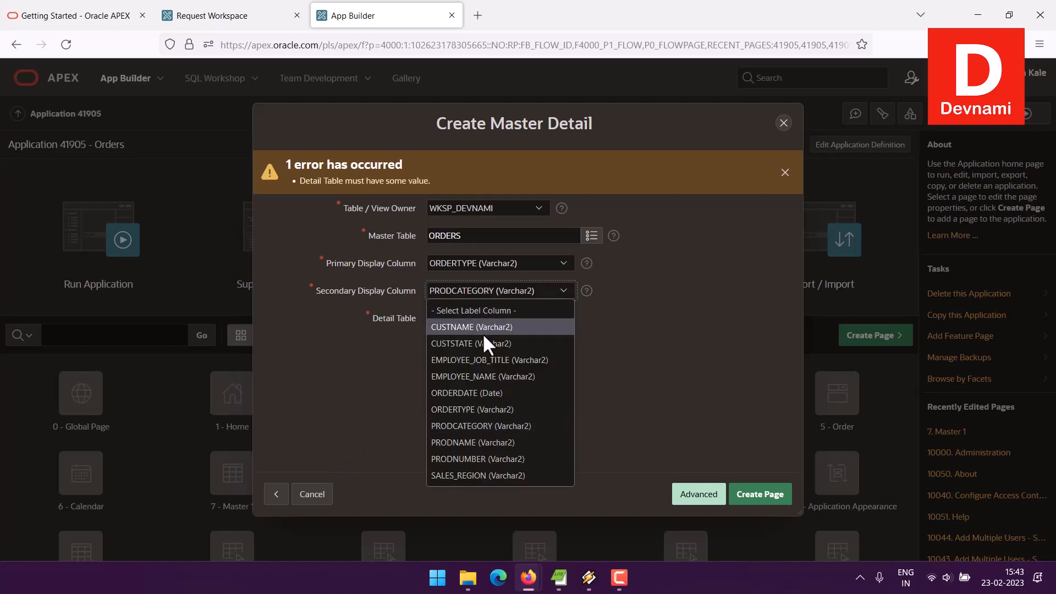
pyautogui.click(484, 360)
pyautogui.click(467, 262)
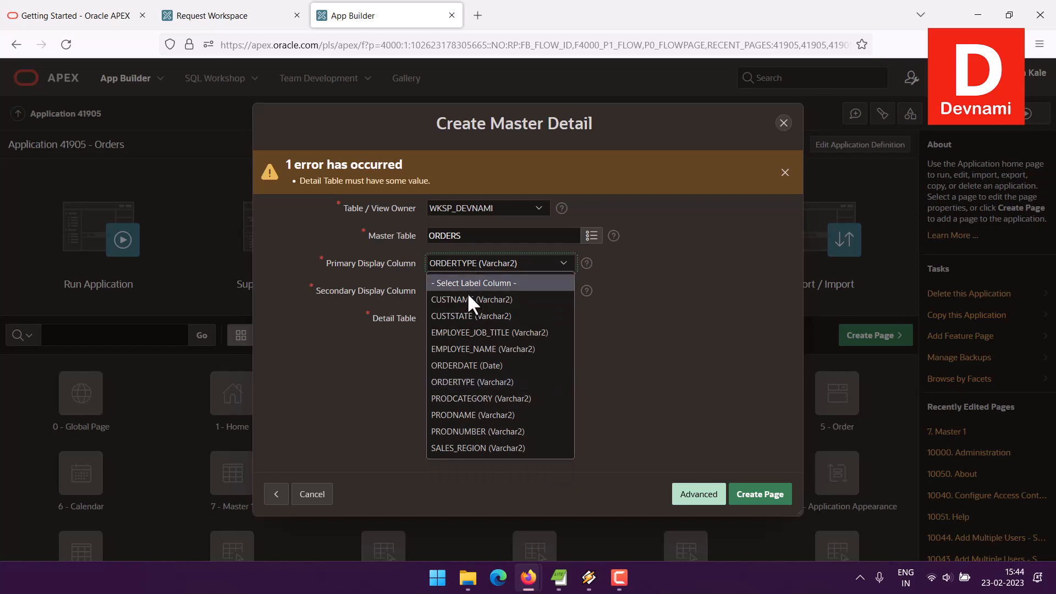
pyautogui.click(460, 349)
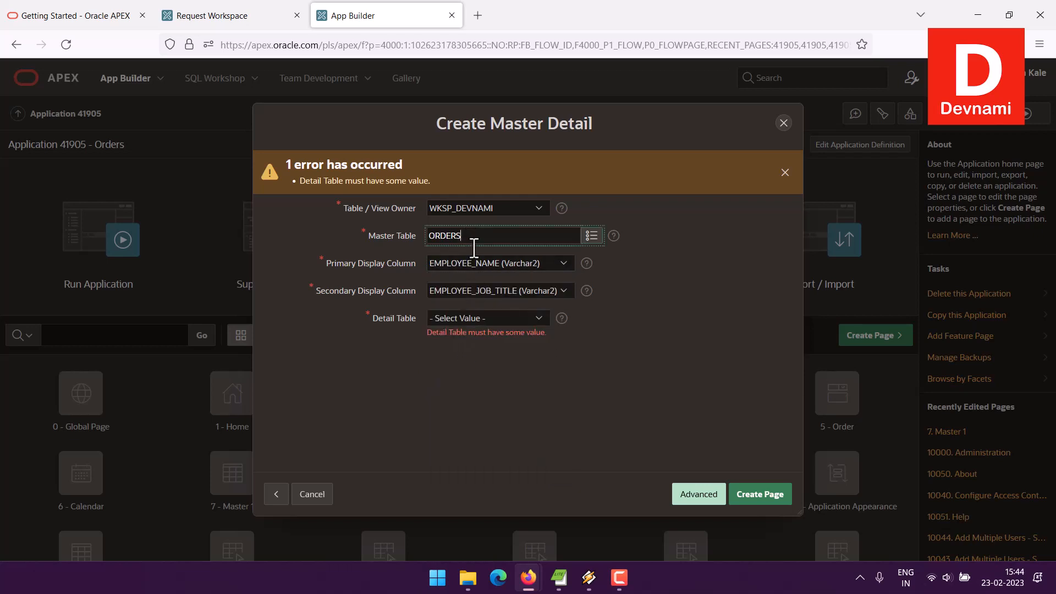
pyautogui.click(469, 317)
pyautogui.click(465, 335)
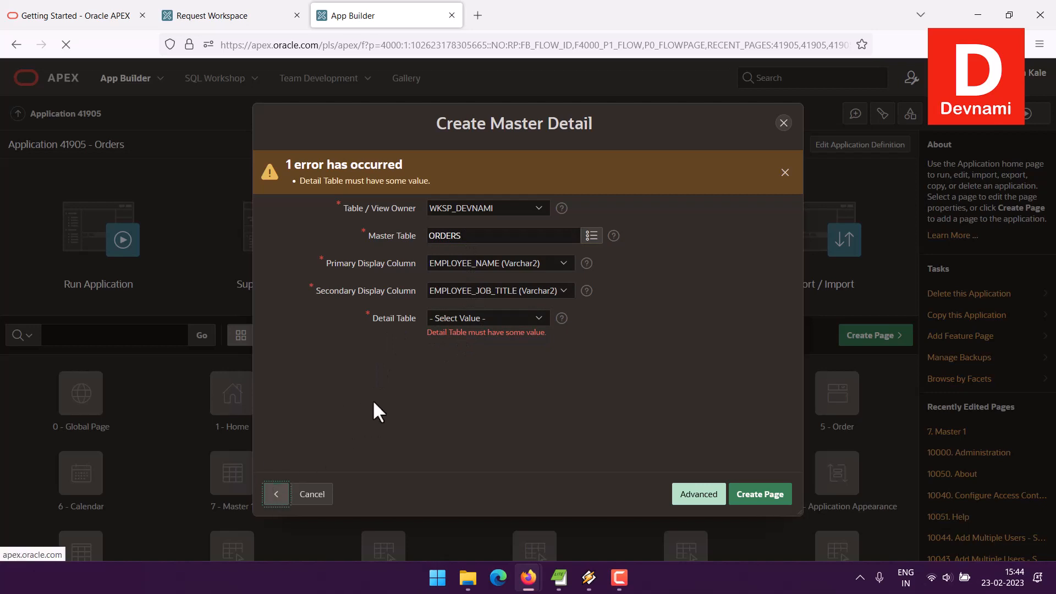
# - Switch the master detail style to Drill Down and define the master page as Master 2 on the ORDERS table
pyautogui.click(281, 490)
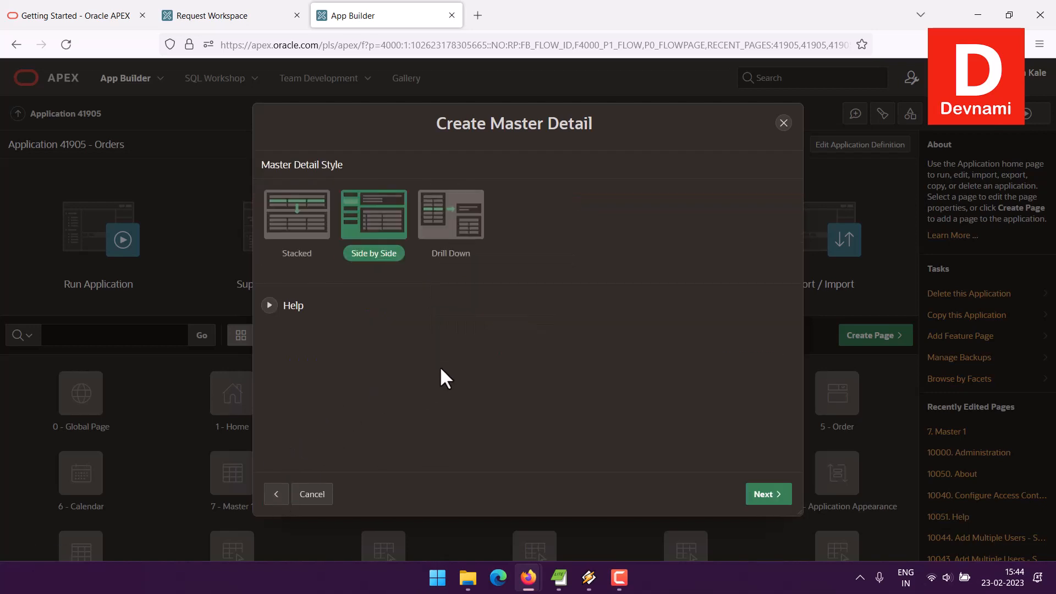
pyautogui.click(455, 231)
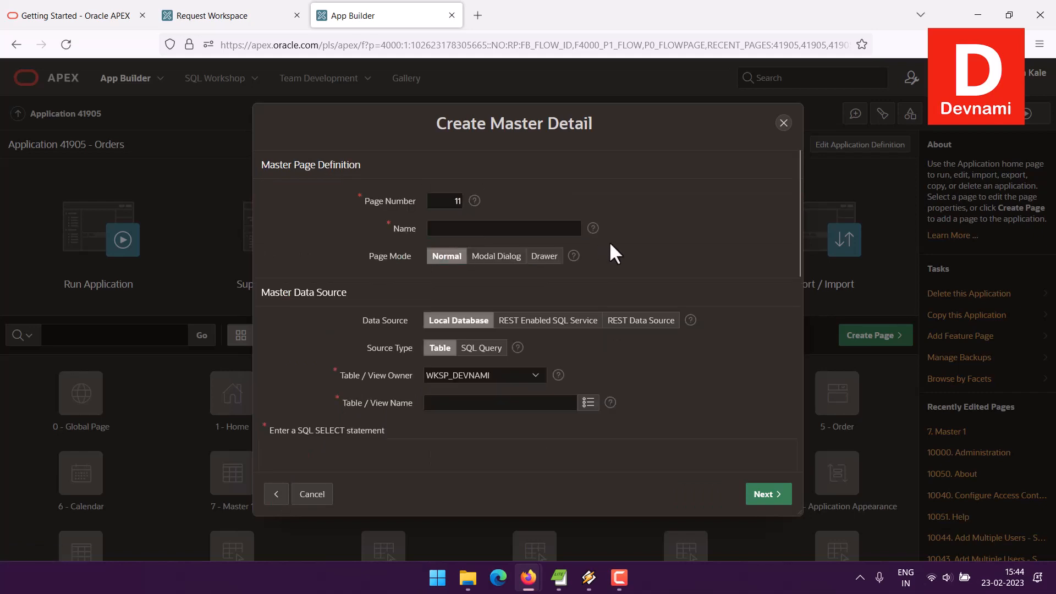
pyautogui.write('Master 2')
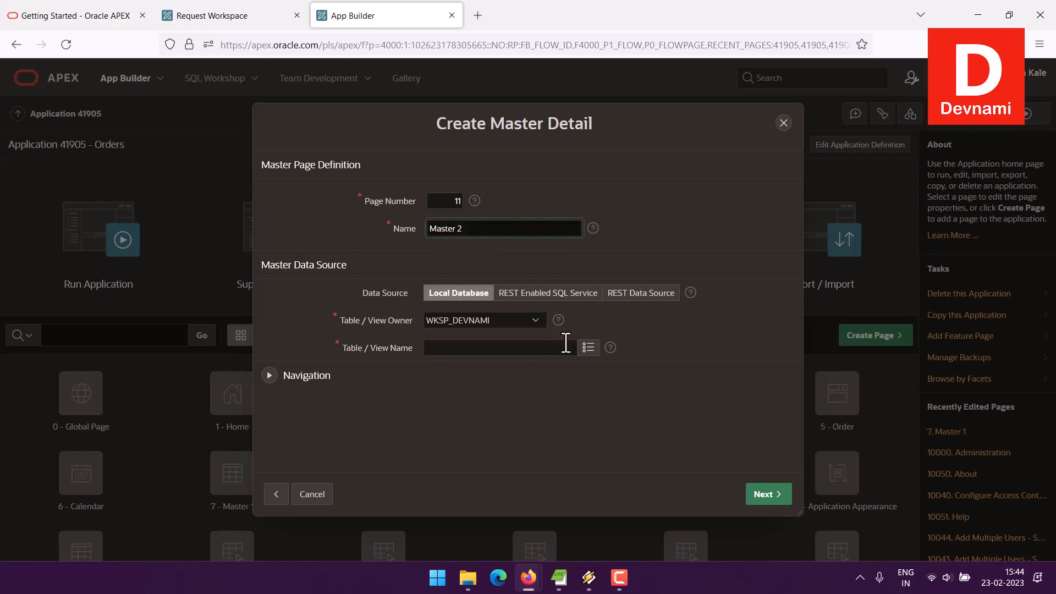
pyautogui.click(588, 347)
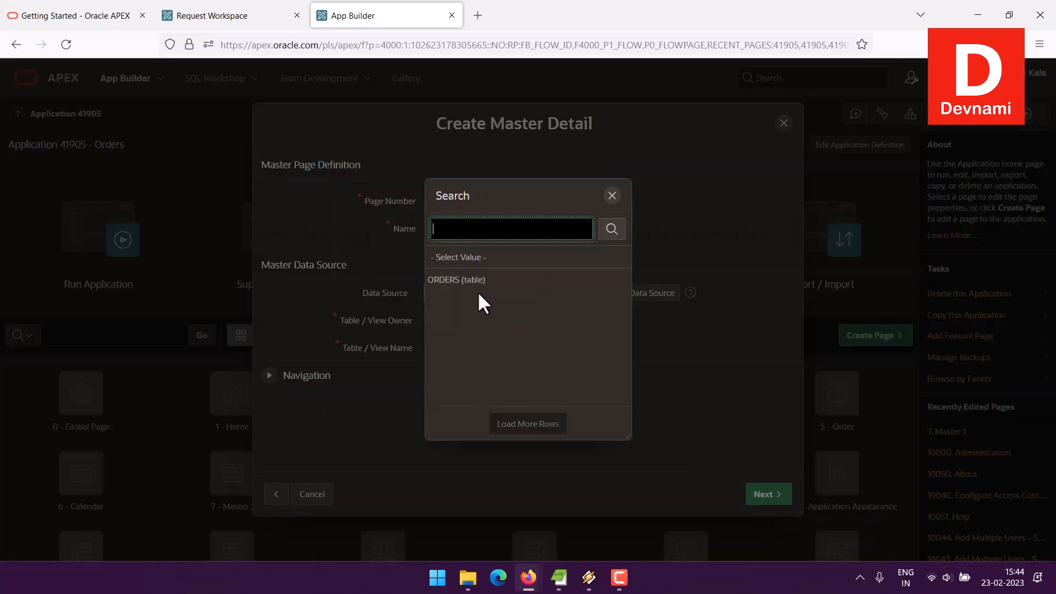
pyautogui.click(465, 282)
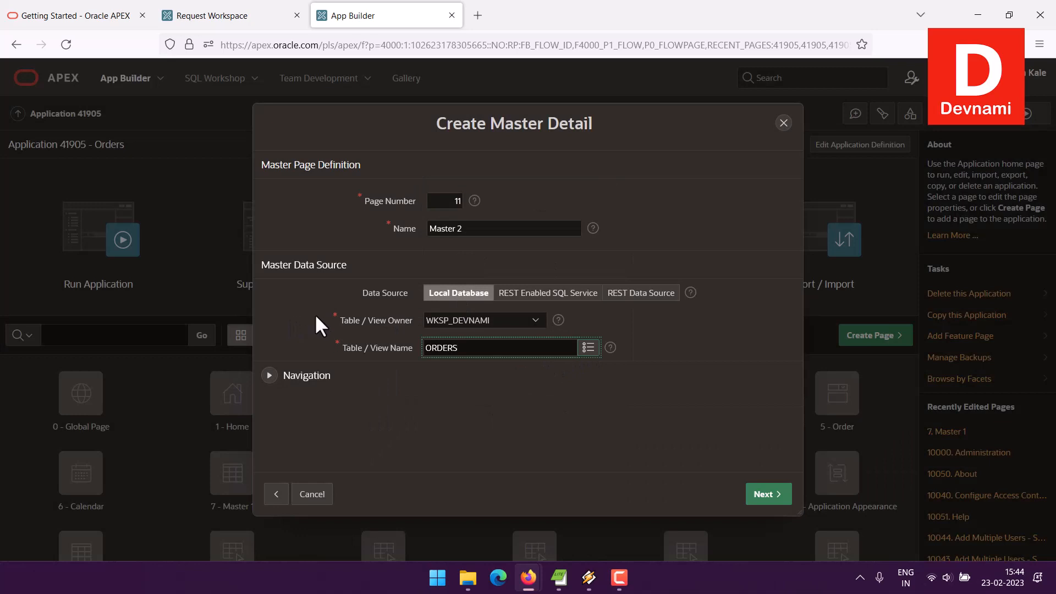
pyautogui.click(775, 498)
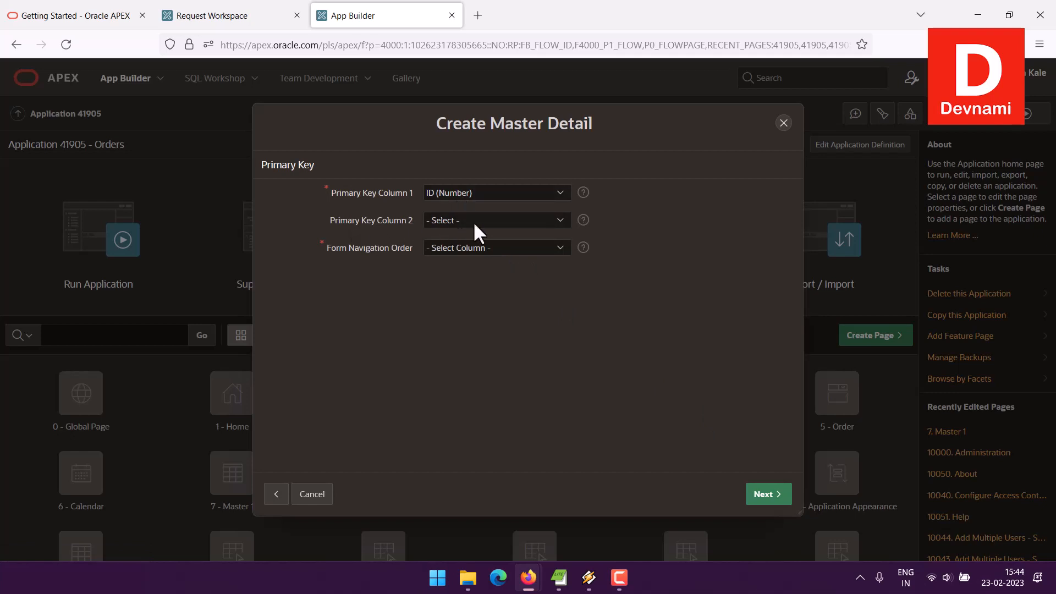
# - Set the master form's navigation order to EMPID_ and continue to the detail page definition
pyautogui.click(464, 249)
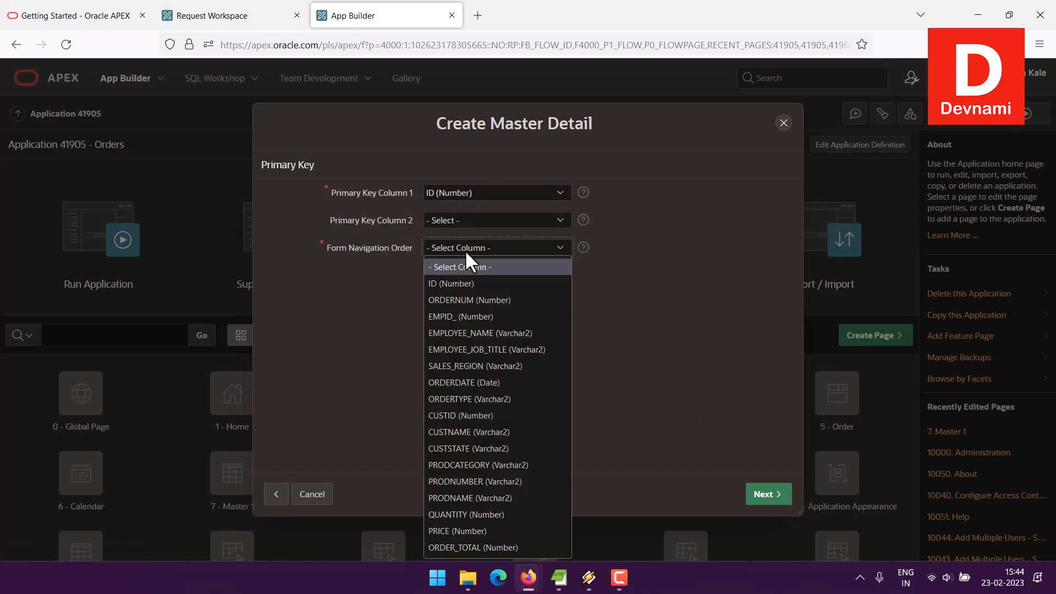
pyautogui.click(471, 316)
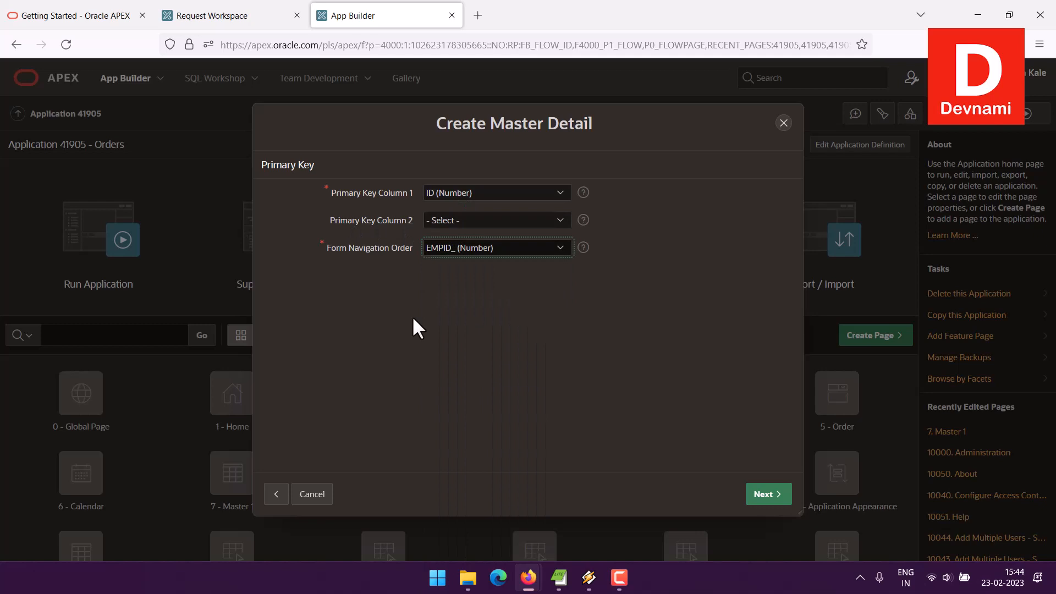
pyautogui.click(363, 316)
pyautogui.click(770, 498)
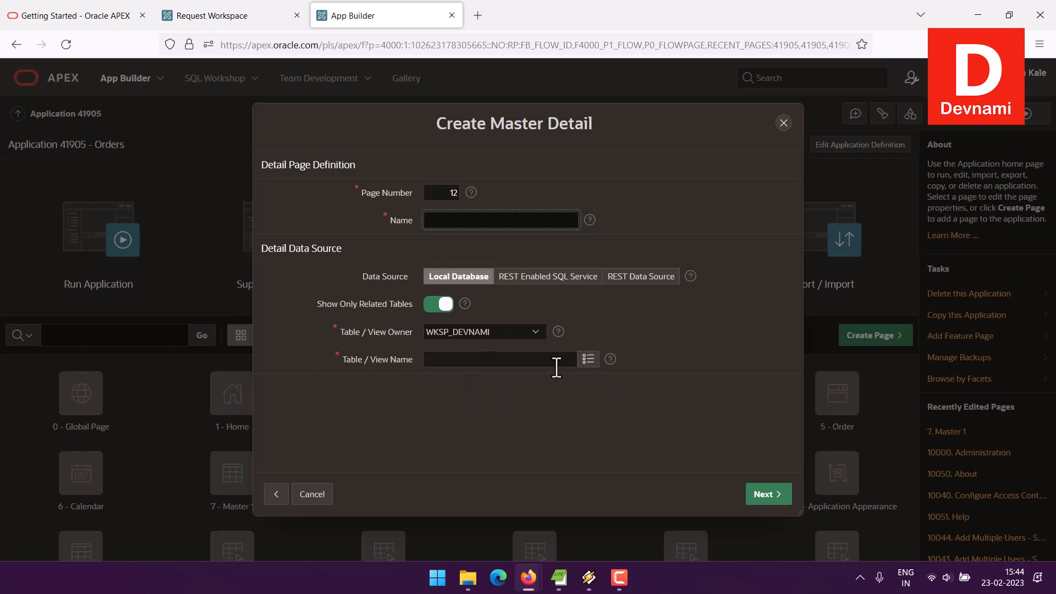
# - Name the detail page Master 2, turn off the related-tables-only restriction, and choose ORDERS as its table
pyautogui.click(588, 359)
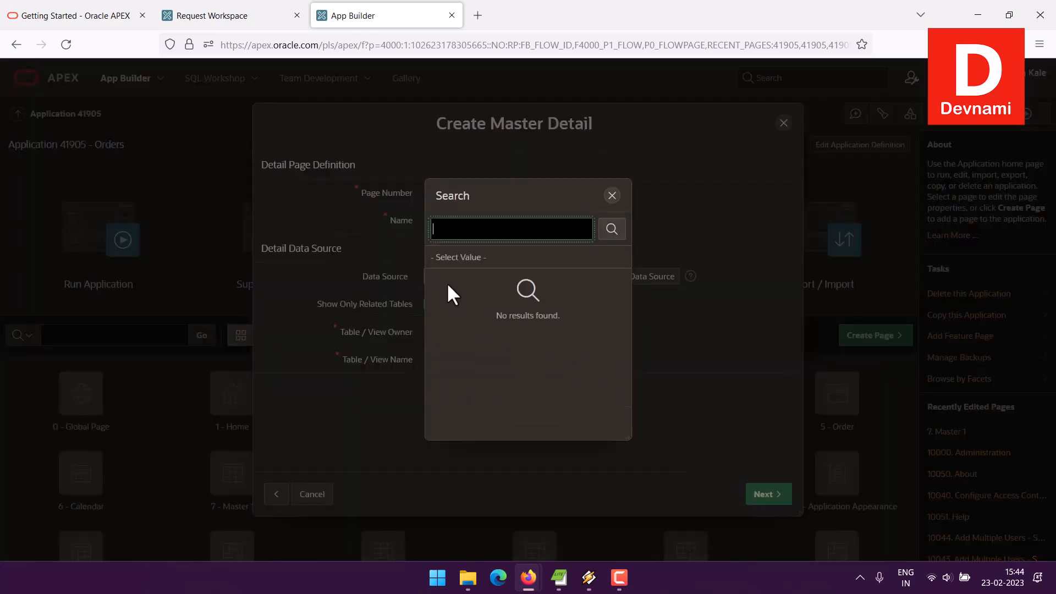
pyautogui.click(612, 195)
pyautogui.click(458, 222)
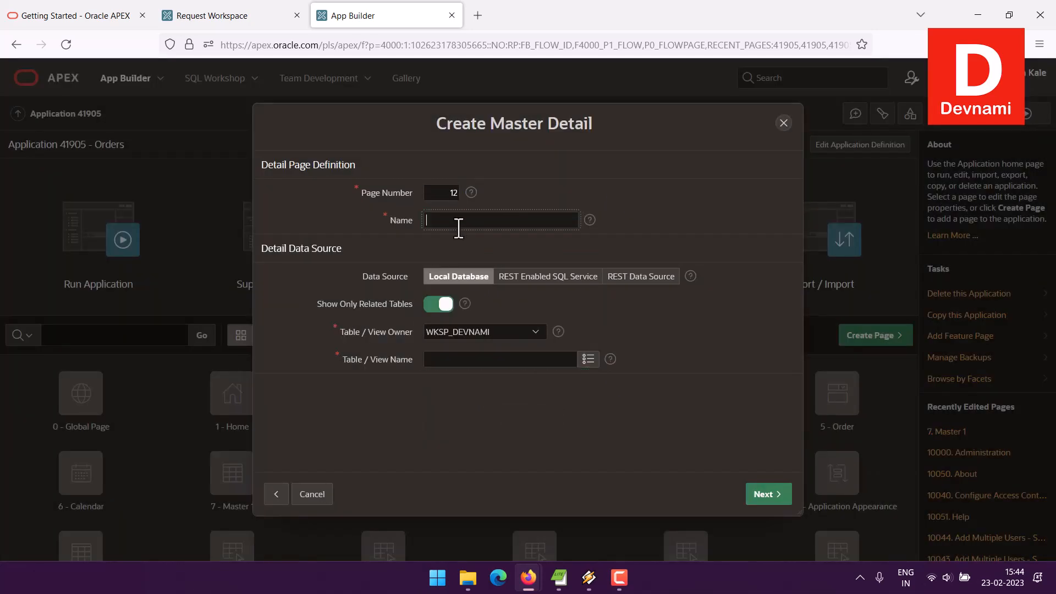
pyautogui.write('Master 2')
pyautogui.click(438, 306)
pyautogui.click(588, 359)
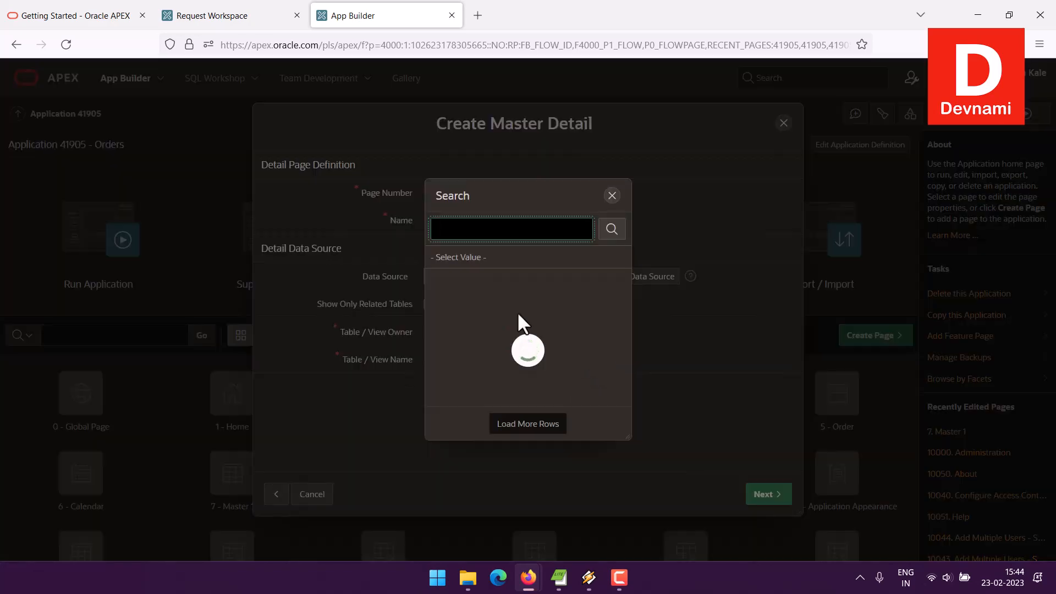
pyautogui.click(502, 287)
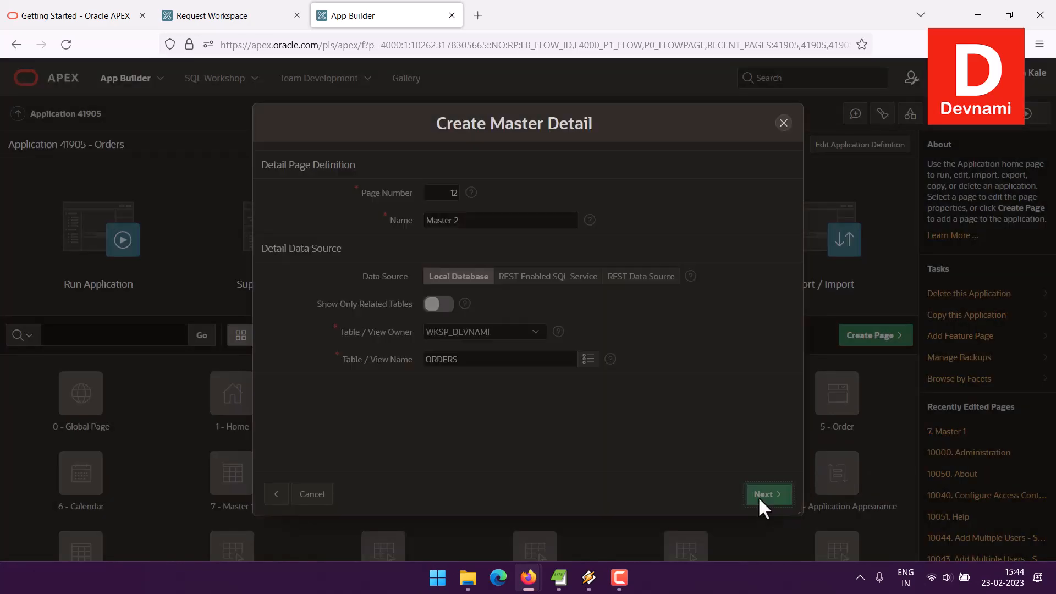
pyautogui.click(761, 495)
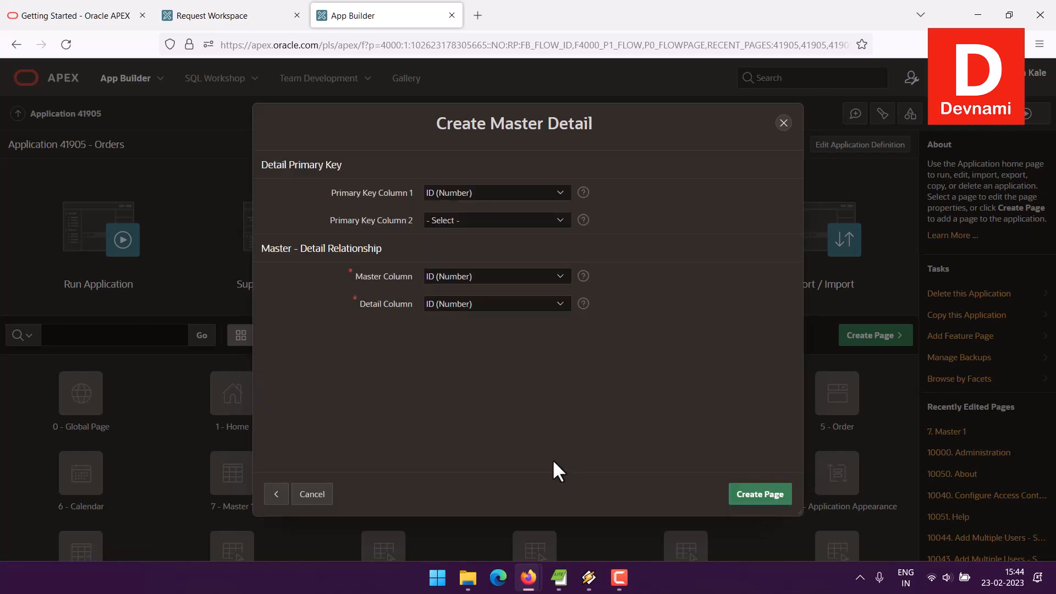
# - Relate master column CUSTNAME to detail column ORDERTYPE and create the Drill Down page
pyautogui.click(503, 276)
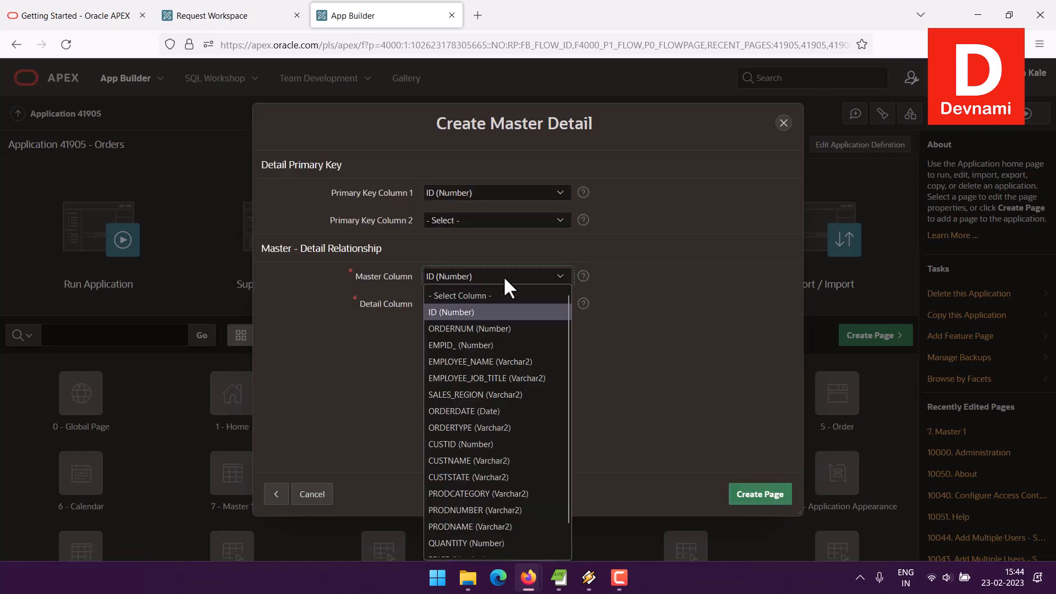
pyautogui.click(466, 312)
pyautogui.click(458, 305)
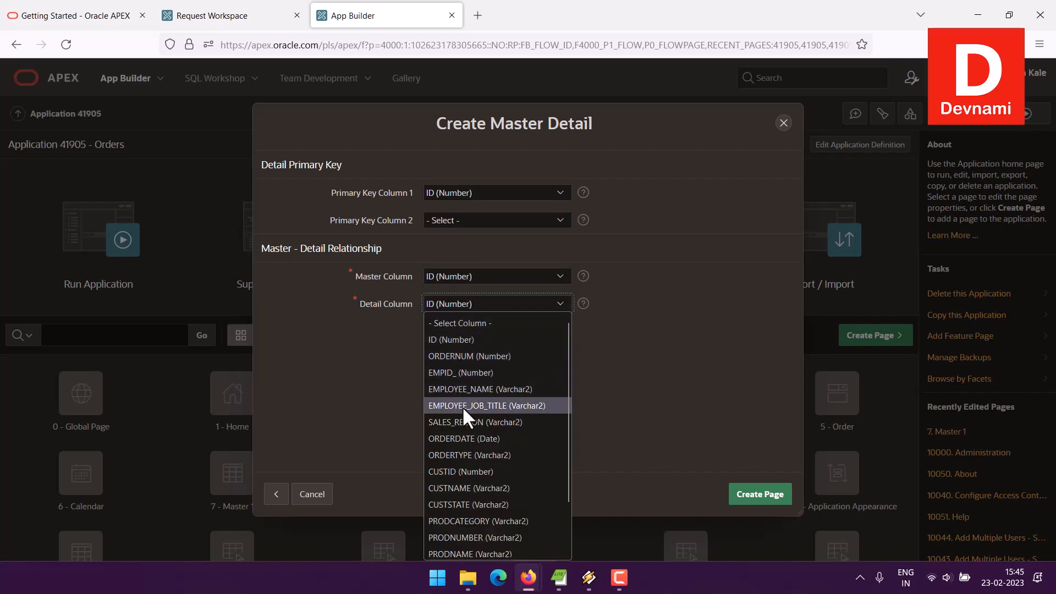
pyautogui.click(460, 454)
pyautogui.click(462, 277)
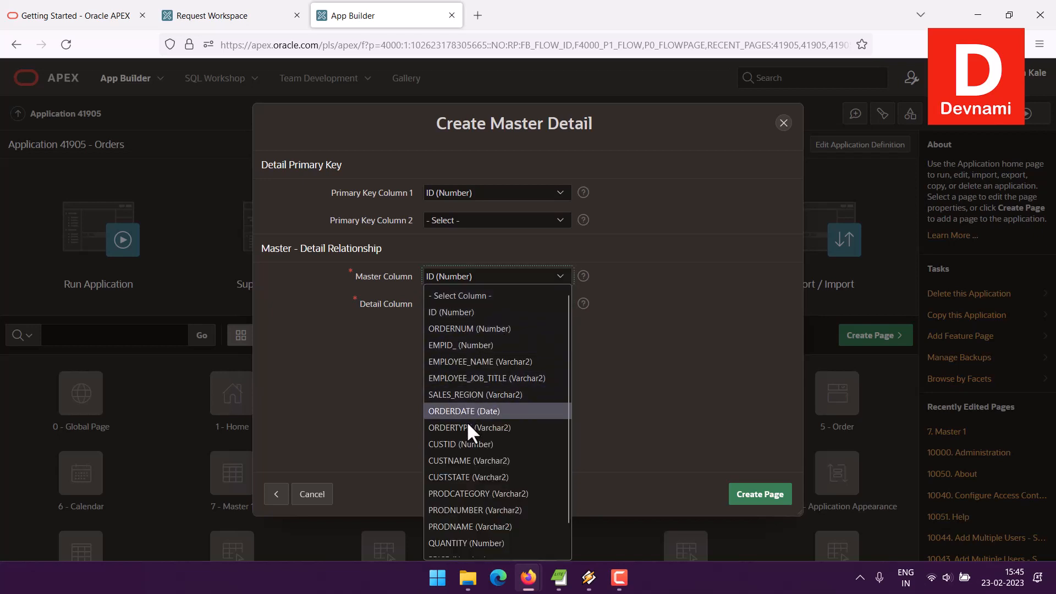
pyautogui.click(461, 459)
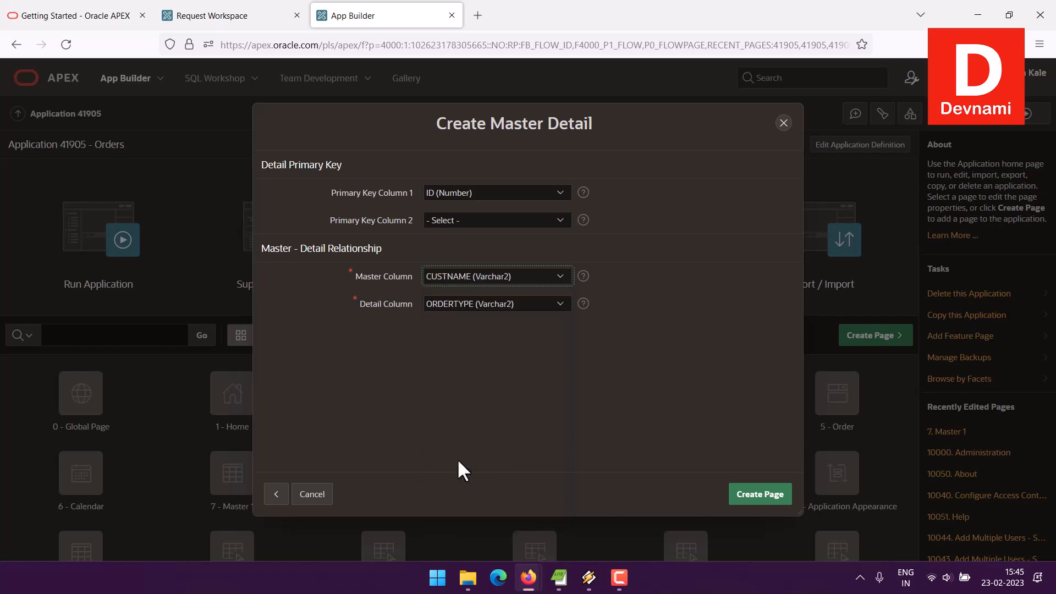
pyautogui.click(762, 490)
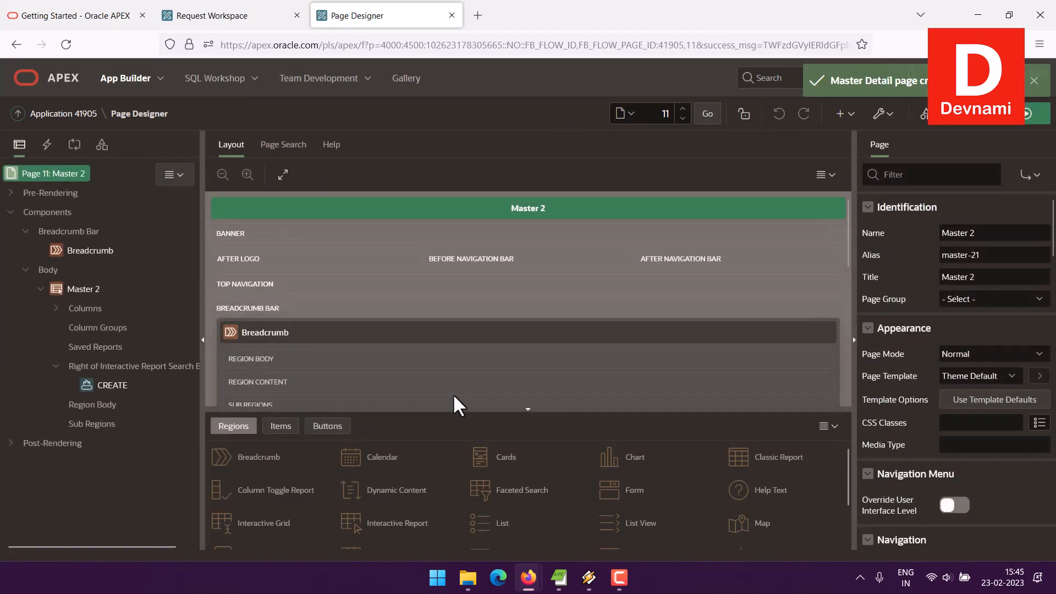
# - Run the Master 2 page and review its orders report and the available report actions
pyautogui.click(1031, 116)
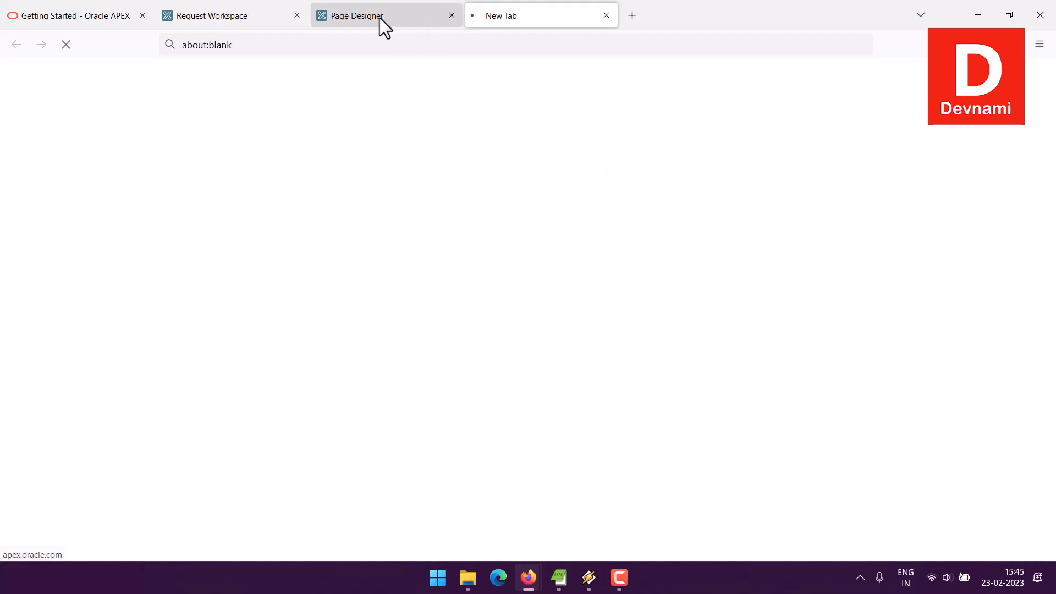
pyautogui.click(298, 17)
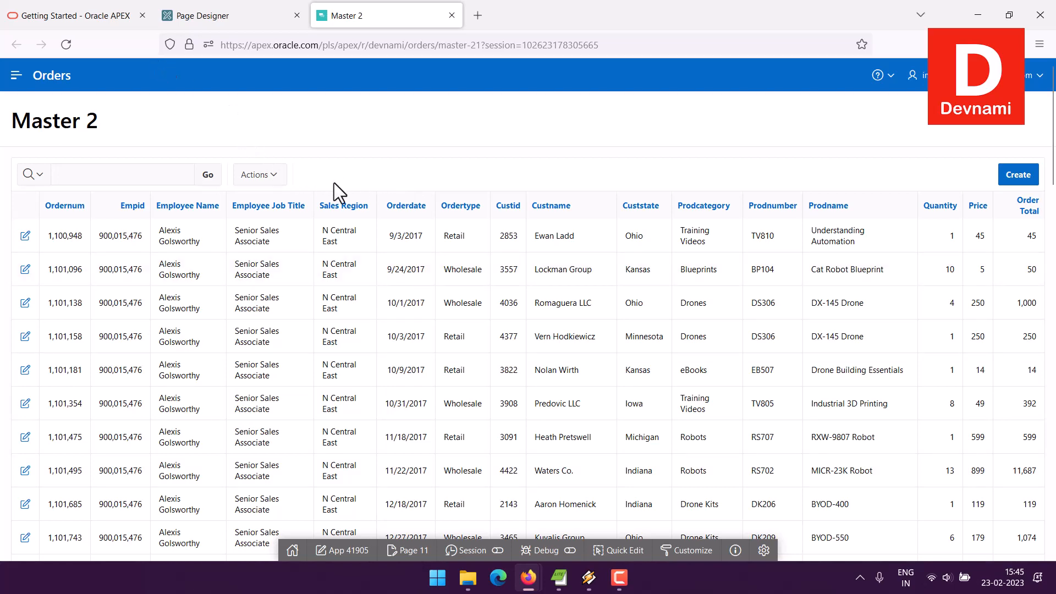
pyautogui.scroll(-15, 616, 347)
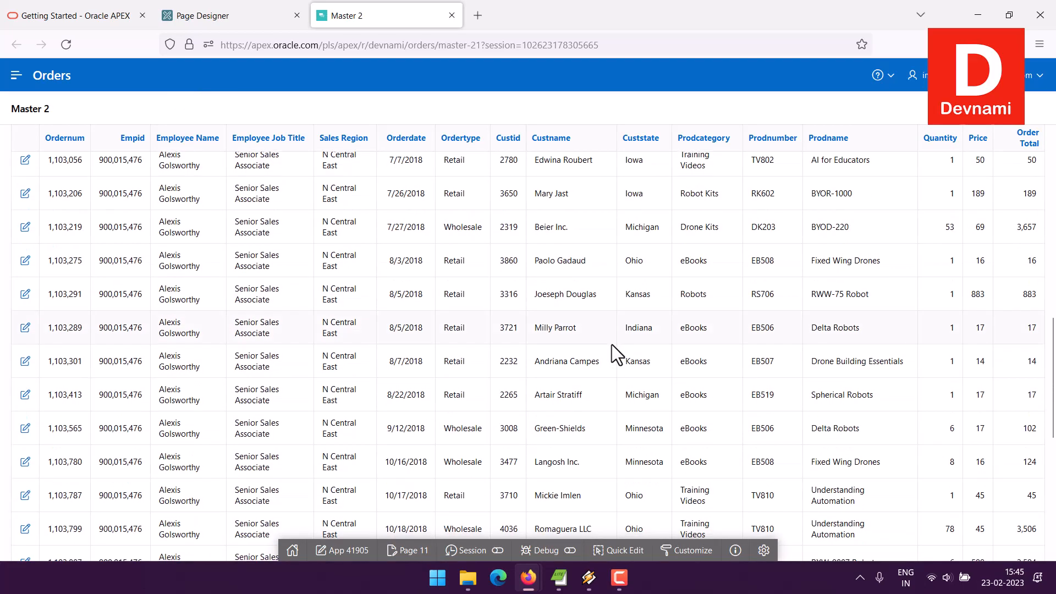
pyautogui.scroll(15, 611, 345)
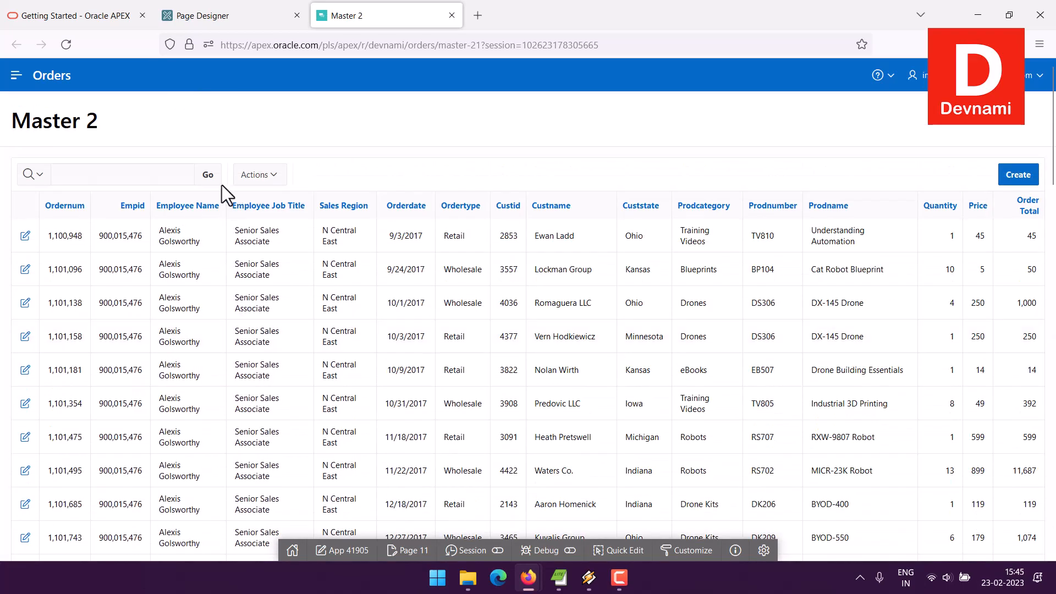
pyautogui.click(263, 175)
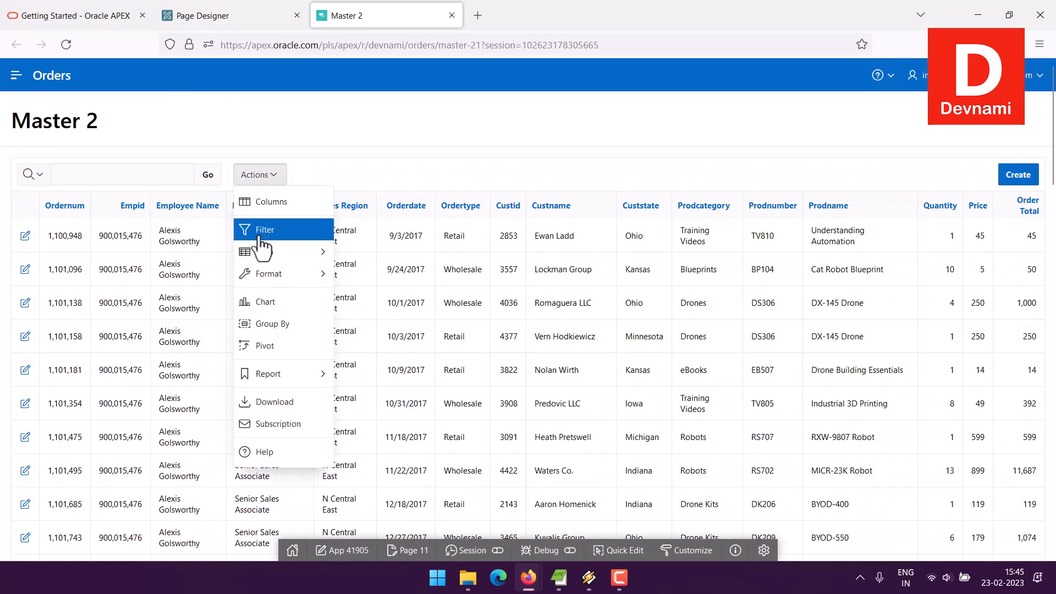
pyautogui.moveTo(263, 278)
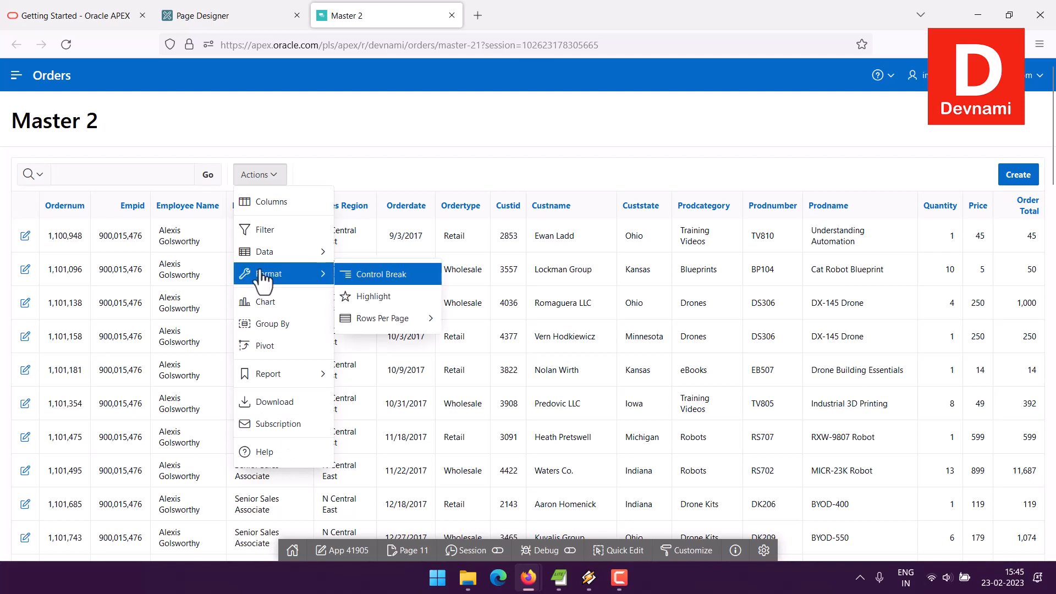
pyautogui.click(743, 153)
# - Open the blank form for creating an order from the Master 2 report and review its fields
pyautogui.click(1021, 176)
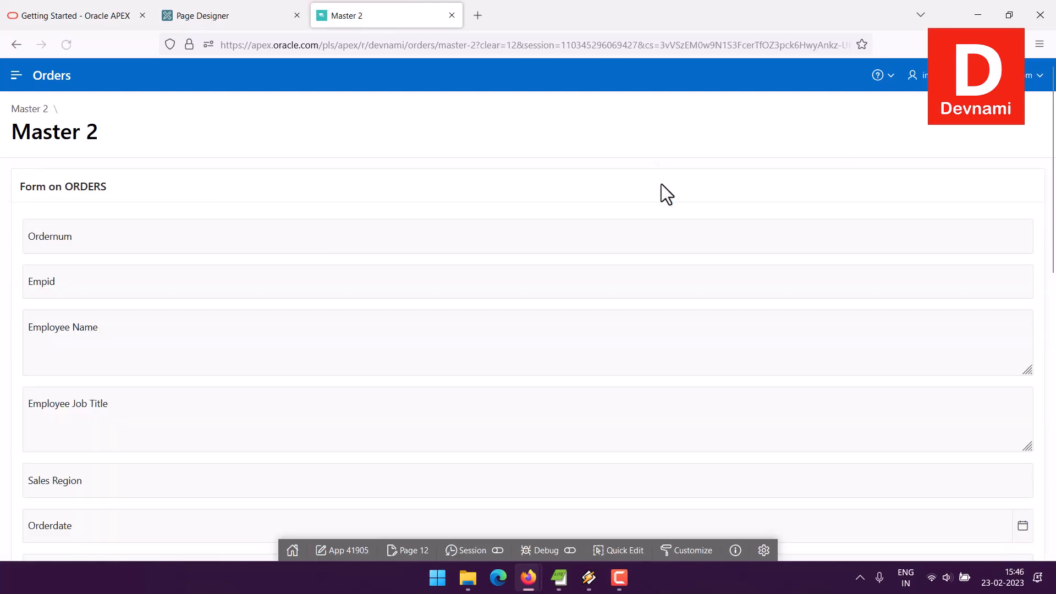
pyautogui.scroll(-10, 5, 223)
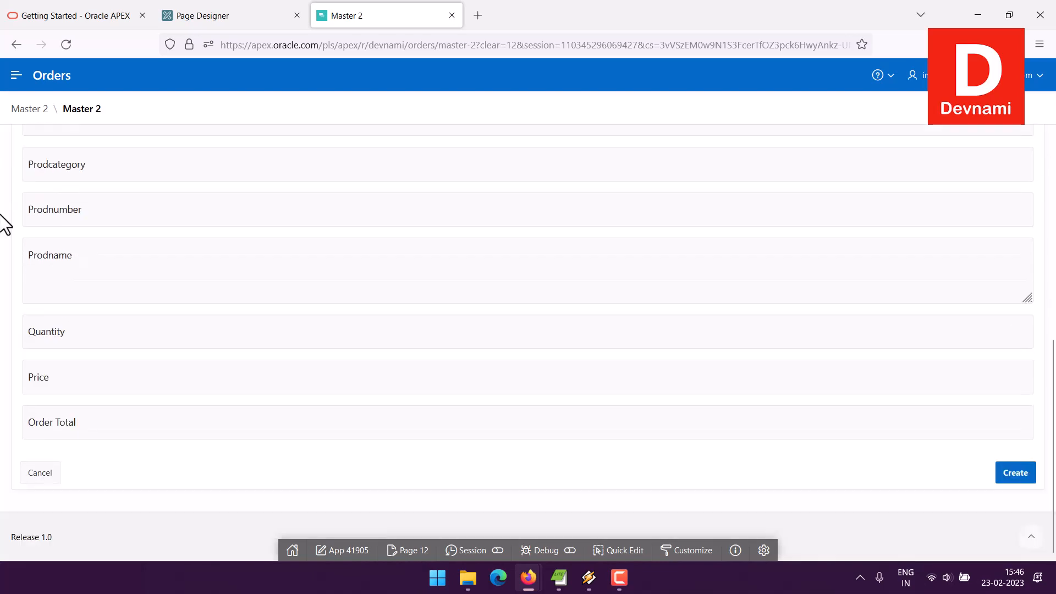
pyautogui.scroll(10, 6, 223)
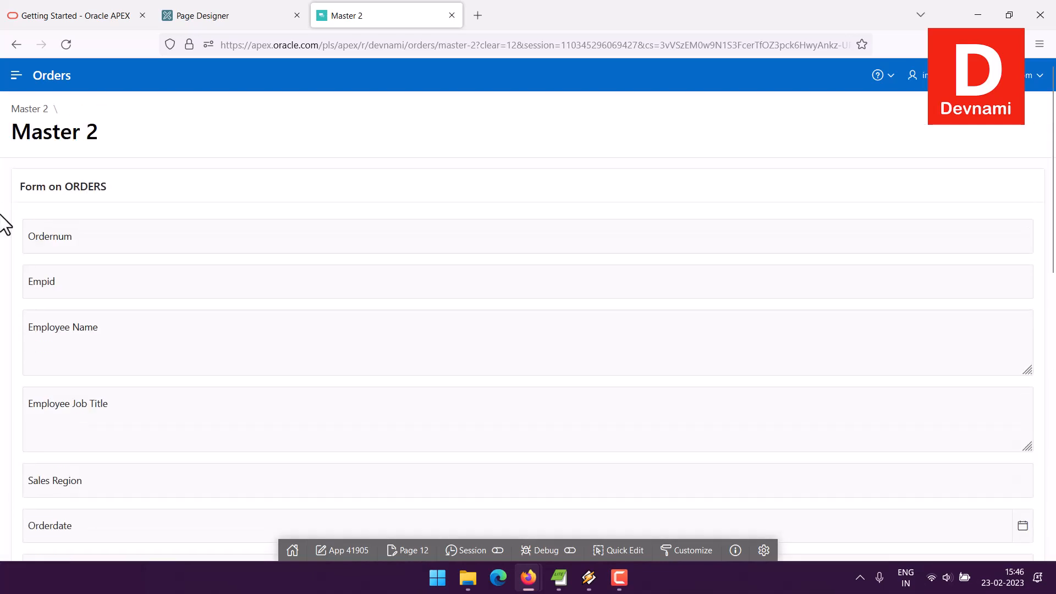
pyautogui.scroll(-10, 5, 223)
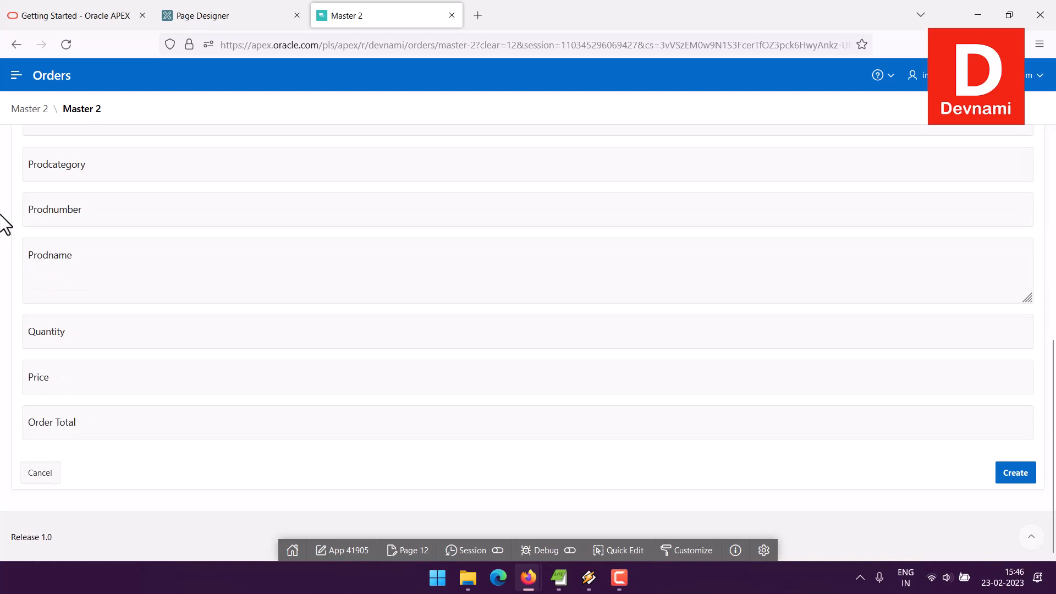
pyautogui.scroll(5, 6, 223)
pyautogui.scroll(2, 6, 223)
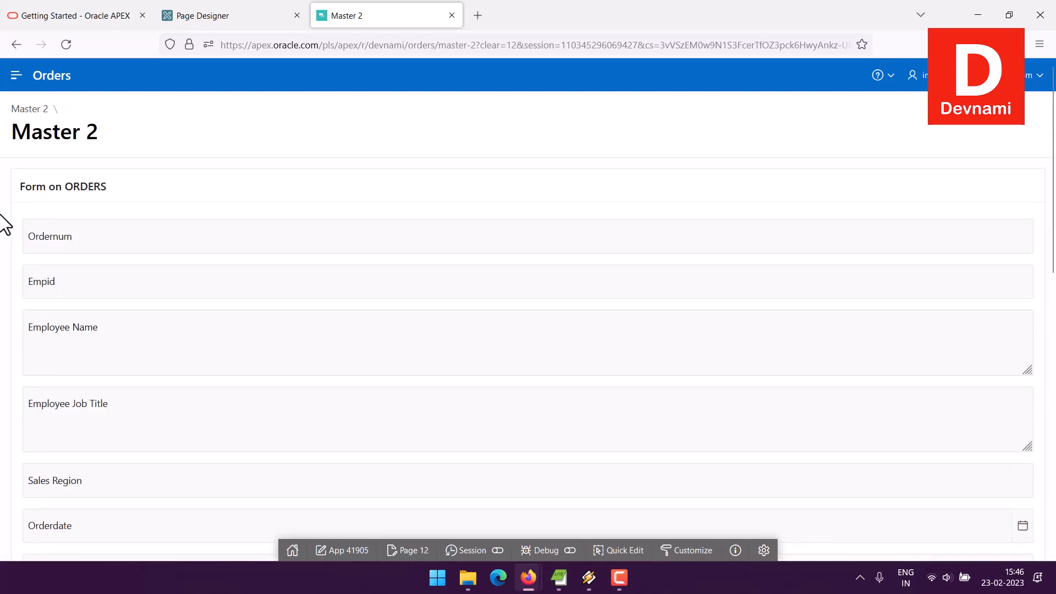